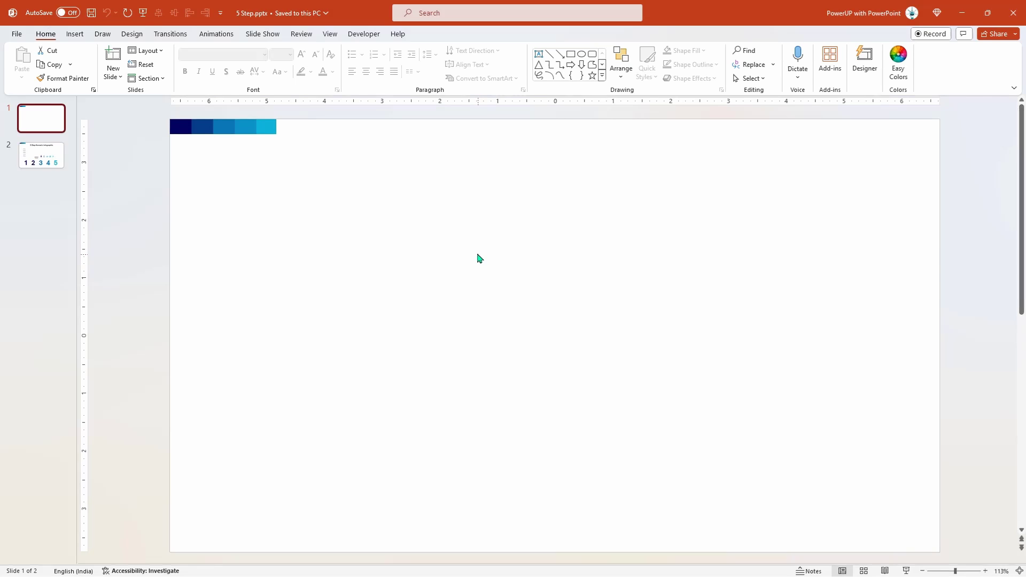
Turn on the slide guides from the View tab
{"action": "left_click", "coordinate": [331, 34]}
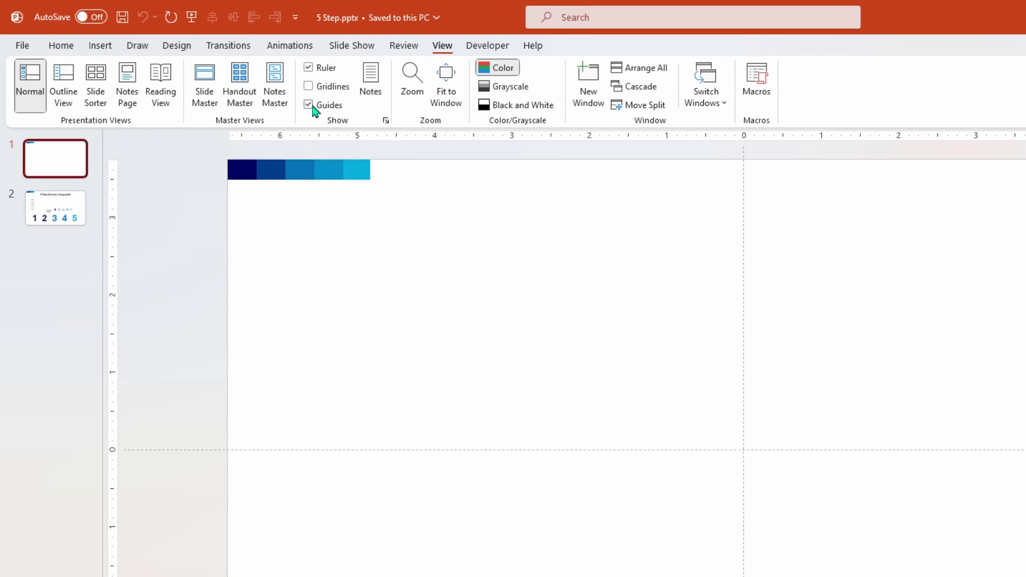
Draw a tall parallelogram, steepen its slant and move it up and left
{"action": "left_click", "coordinate": [104, 49]}
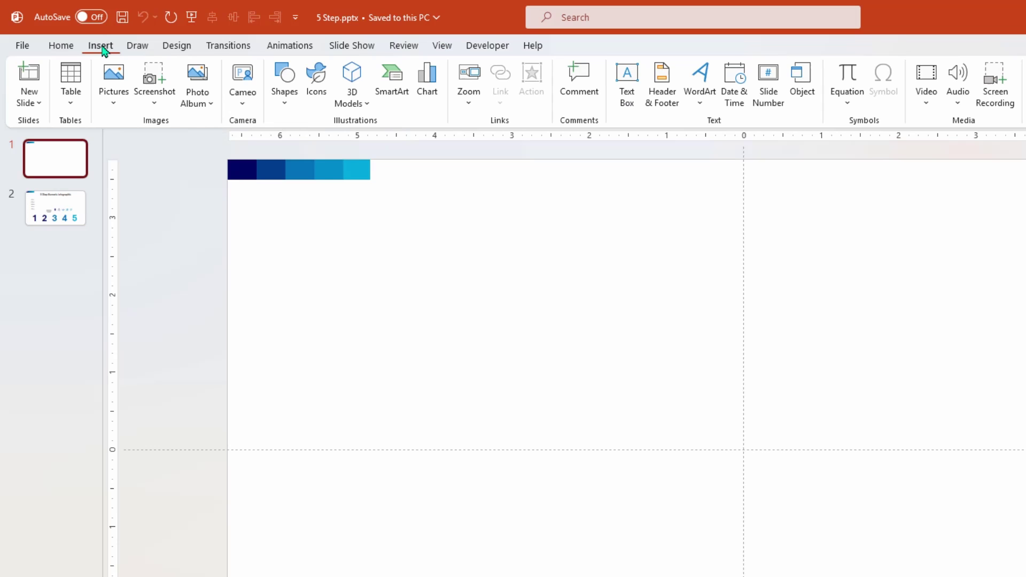
{"action": "left_click", "coordinate": [288, 106]}
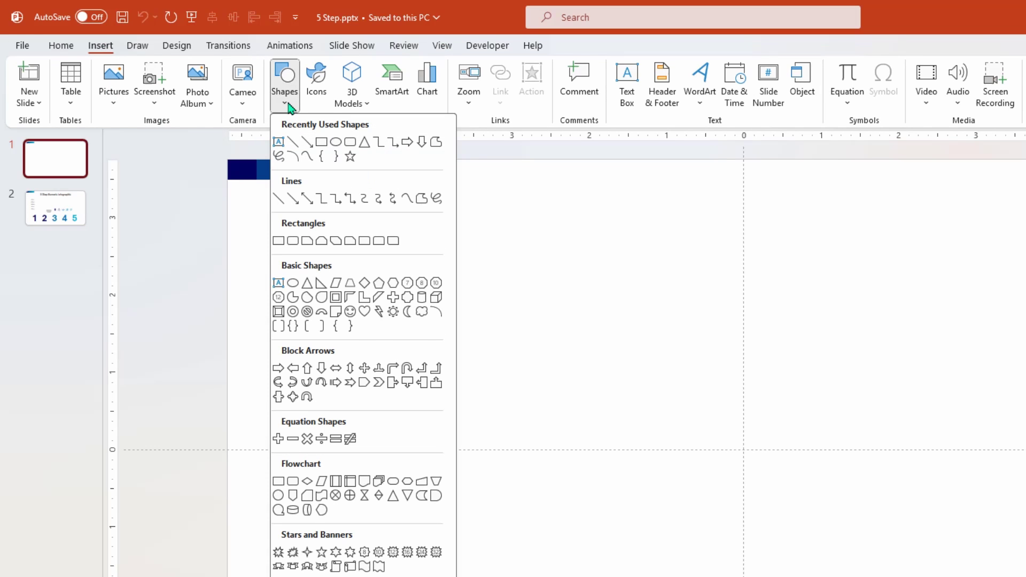
{"action": "left_click", "coordinate": [338, 285]}
{"action": "left_click_drag", "start_coordinate": [678, 327], "coordinate": [805, 576]}
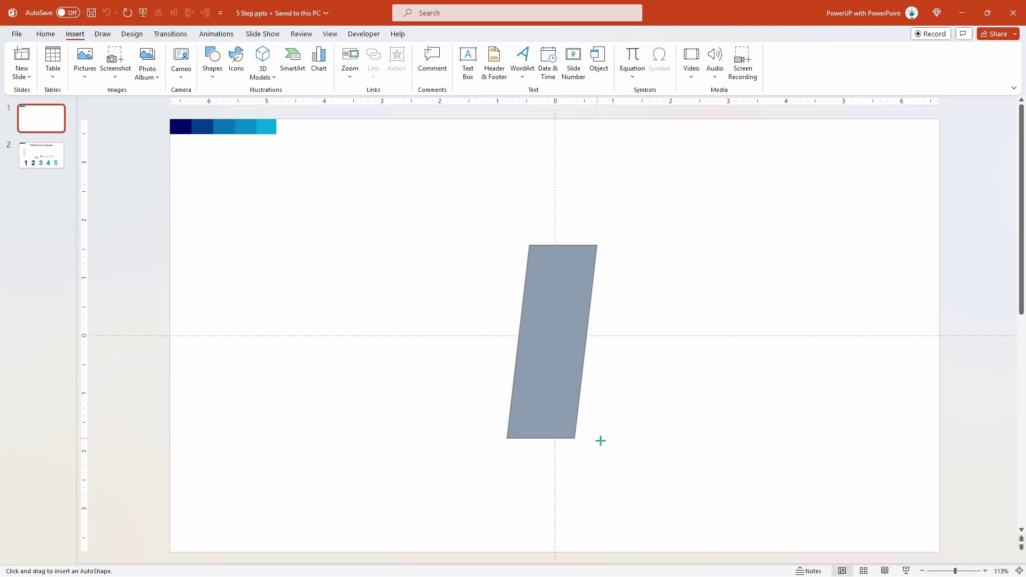
{"action": "left_click_drag", "start_coordinate": [601, 441], "coordinate": [653, 485]}
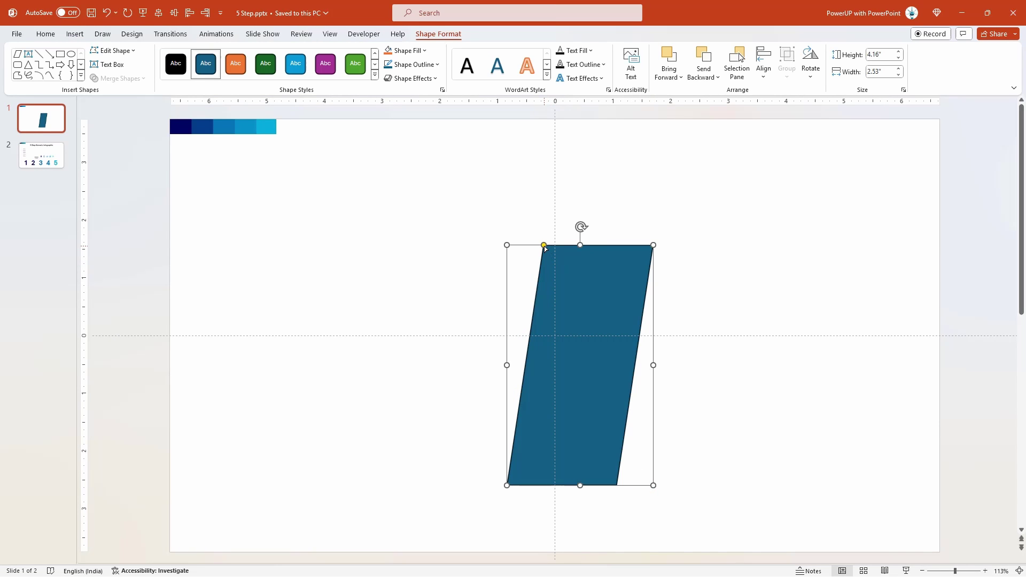
{"action": "left_click_drag", "start_coordinate": [544, 245], "coordinate": [556, 246]}
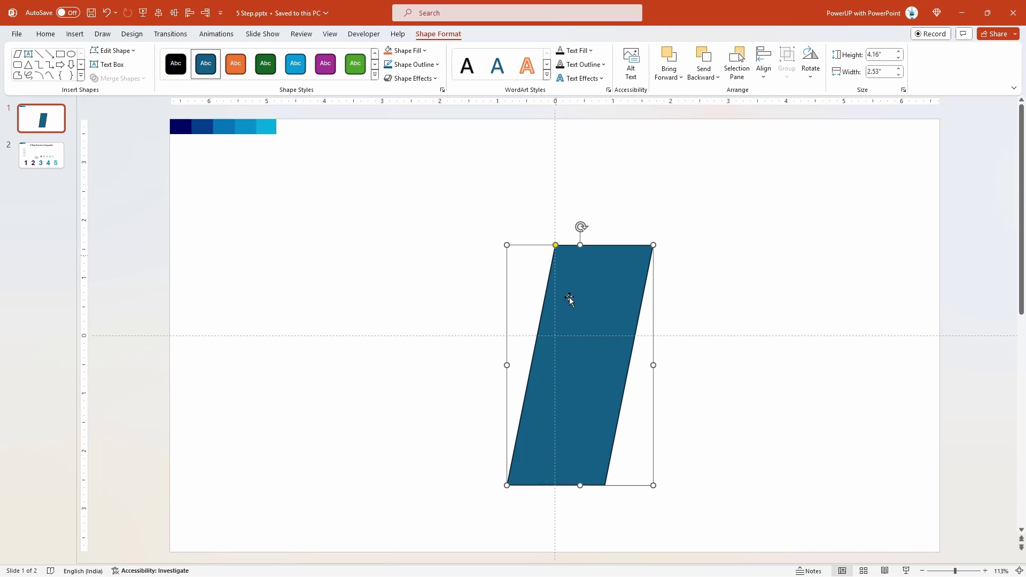
{"action": "left_click_drag", "start_coordinate": [569, 297], "coordinate": [509, 258]}
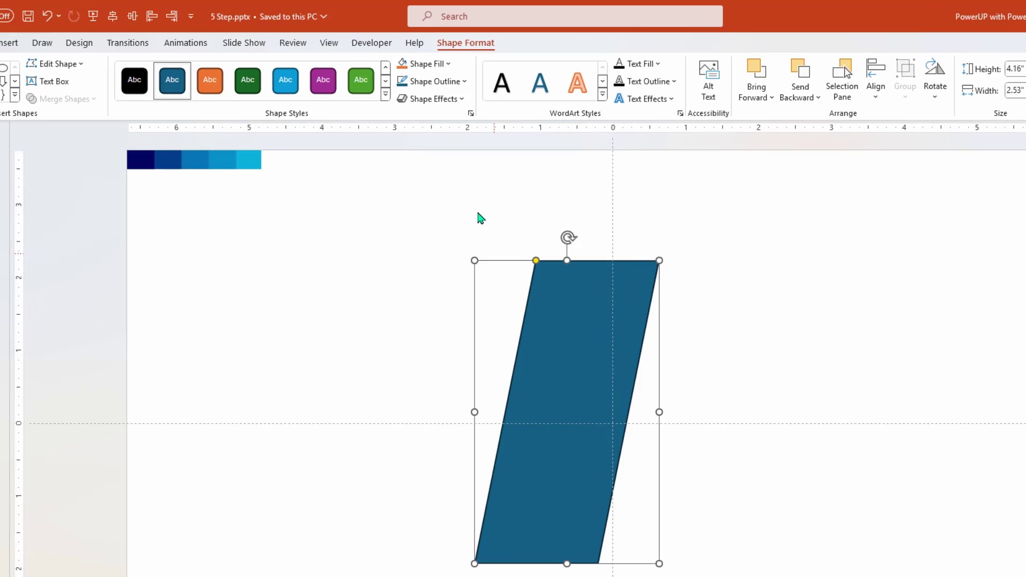
Set the parallelogram to No Outline and duplicate it with Ctrl+D
{"action": "left_click", "coordinate": [449, 82]}
{"action": "left_click", "coordinate": [437, 235]}
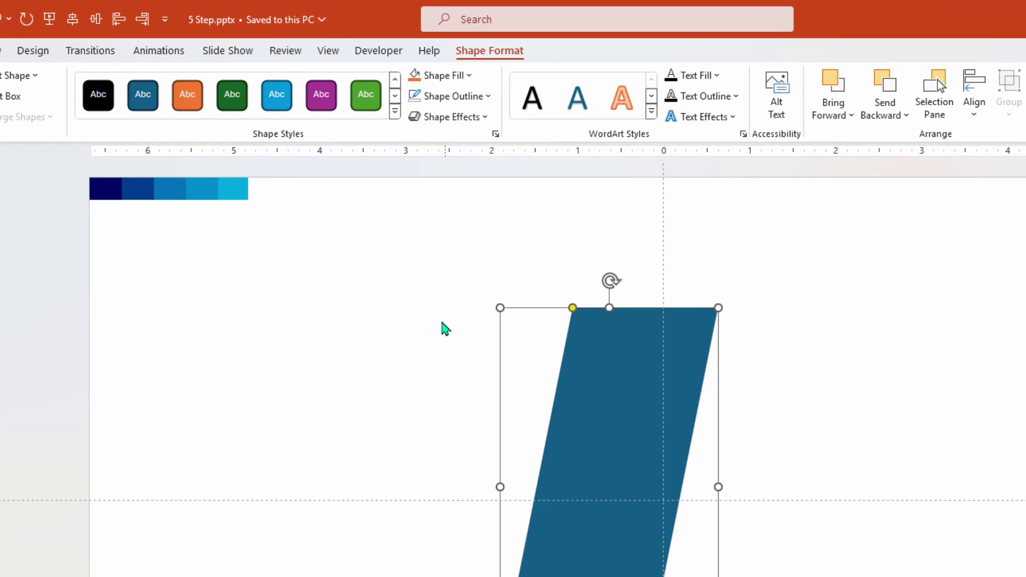
{"action": "left_click", "coordinate": [445, 329]}
{"action": "left_click", "coordinate": [632, 405]}
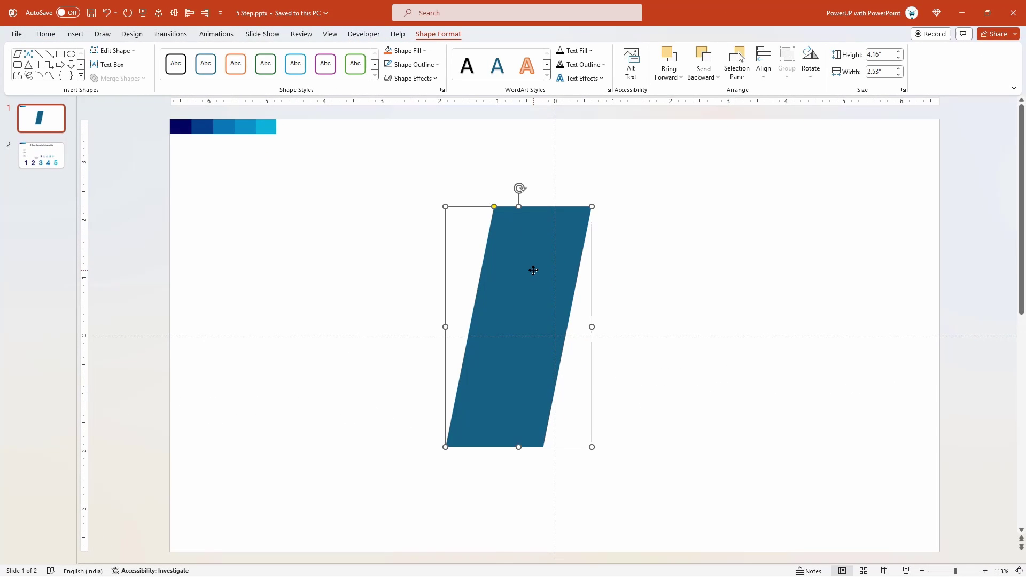
{"action": "key", "text": "ctrl+d"}
Move the copy left and draw a fully rounded pill over it
{"action": "left_click_drag", "start_coordinate": [543, 284], "coordinate": [327, 273]}
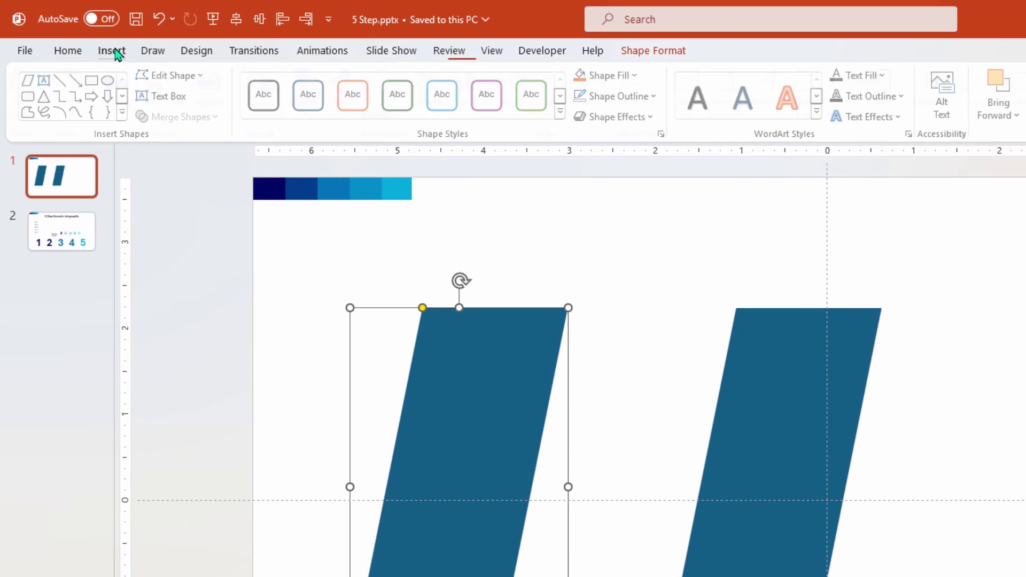
{"action": "left_click", "coordinate": [75, 34]}
{"action": "left_click", "coordinate": [316, 119]}
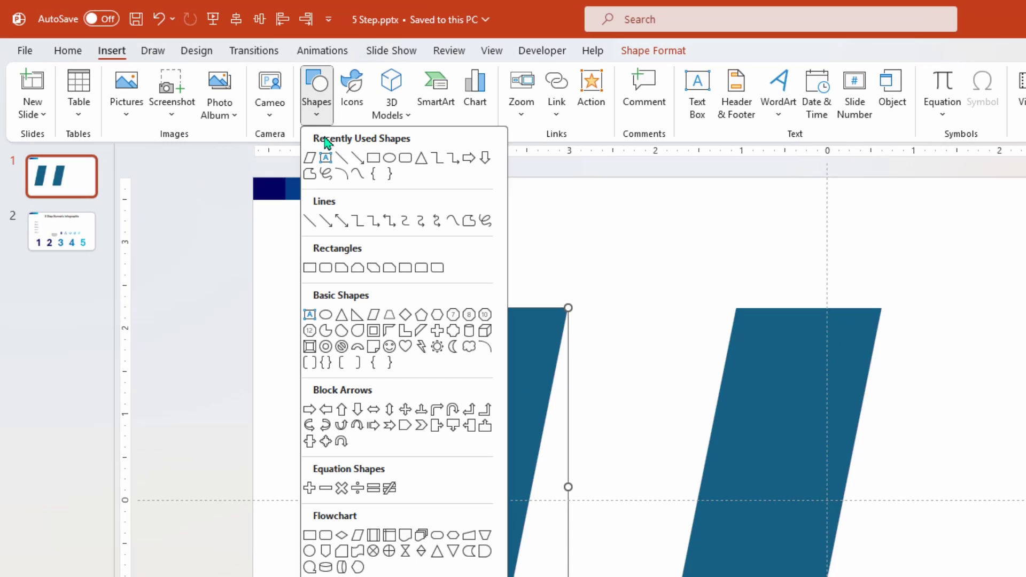
{"action": "left_click", "coordinate": [405, 159]}
{"action": "left_click_drag", "start_coordinate": [326, 337], "coordinate": [504, 393]}
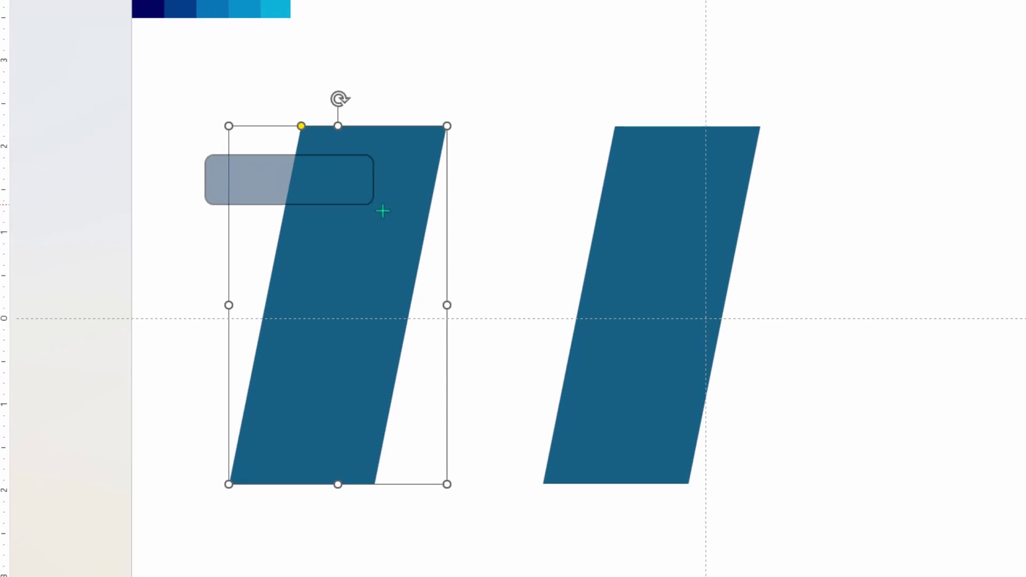
{"action": "left_click_drag", "start_coordinate": [382, 211], "coordinate": [424, 212]}
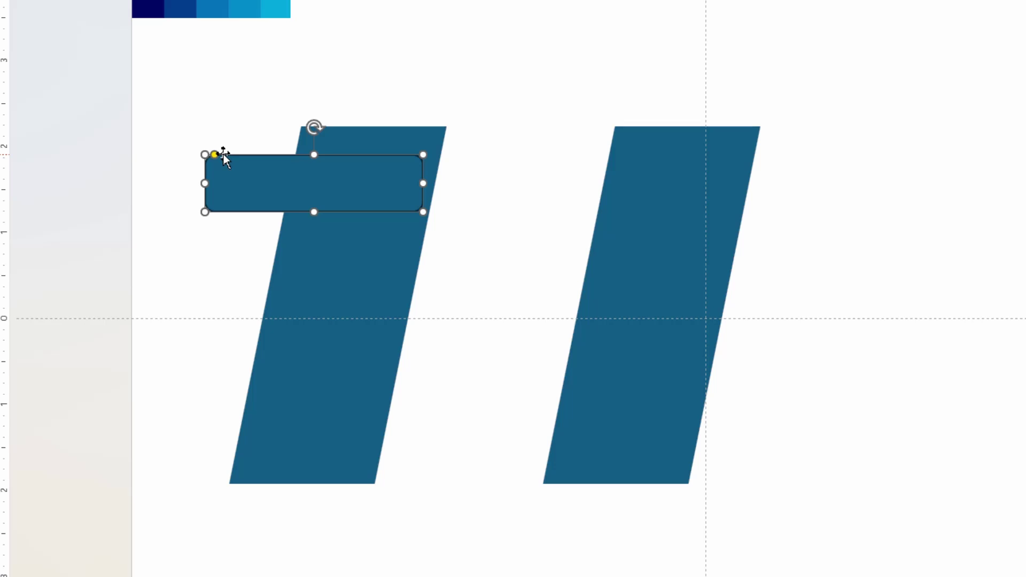
{"action": "left_click_drag", "start_coordinate": [223, 154], "coordinate": [310, 174]}
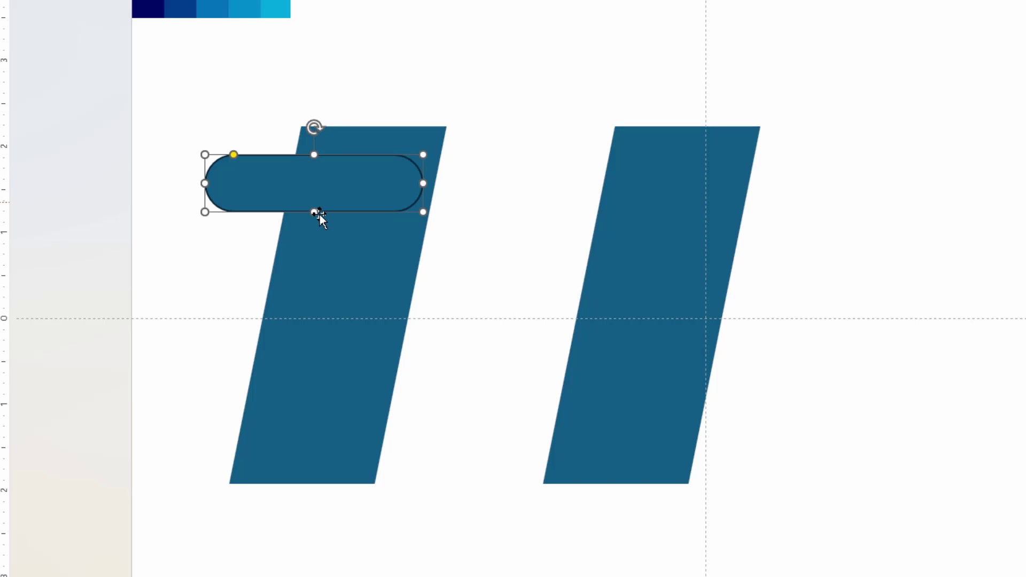
{"action": "left_click_drag", "start_coordinate": [315, 212], "coordinate": [343, 186]}
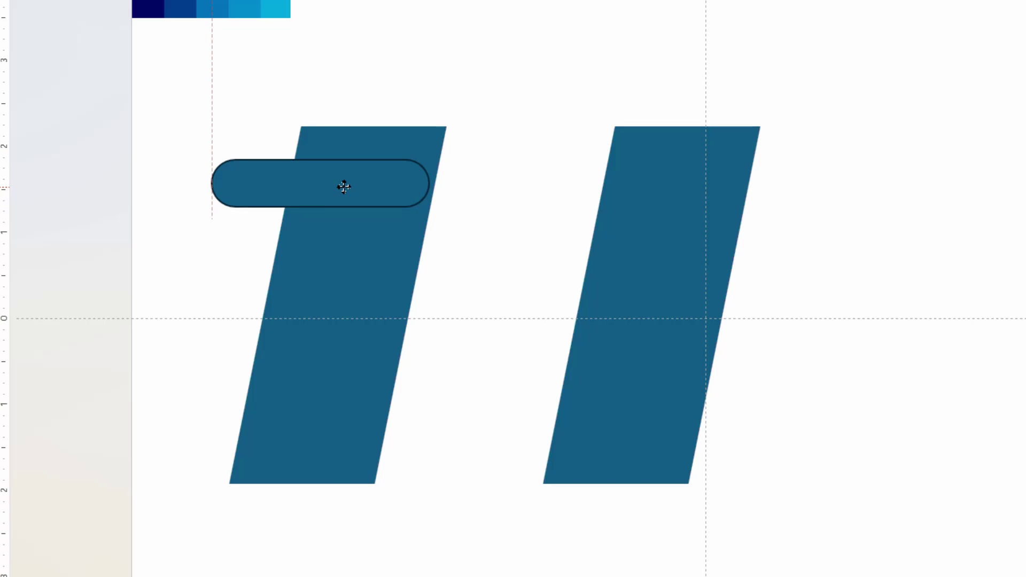
Intersect the left parallelogram with the pill to leave a short slanted tab
{"action": "left_click", "coordinate": [383, 143]}
{"action": "left_click", "coordinate": [331, 179], "text": "shift"}
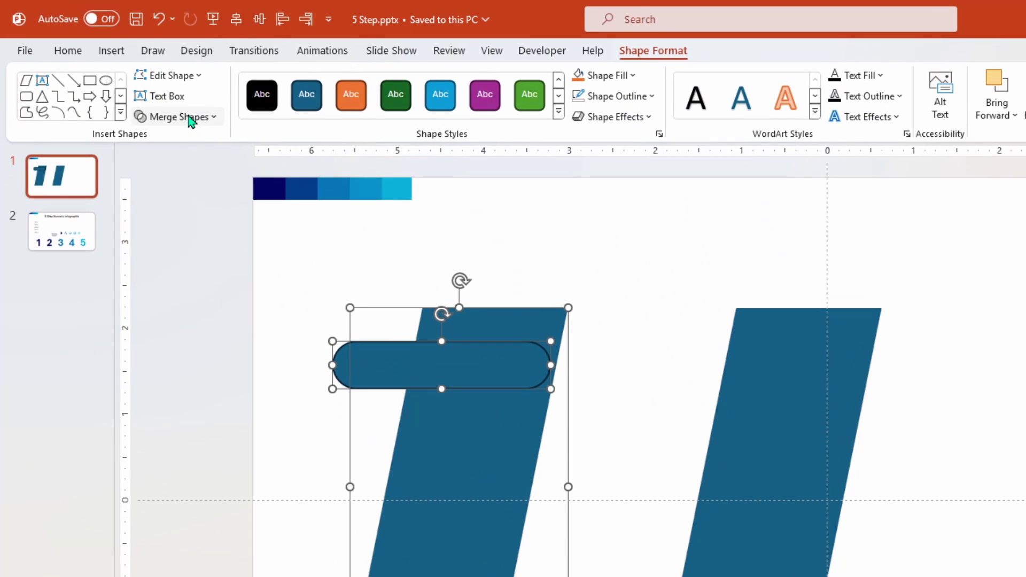
{"action": "left_click", "coordinate": [182, 117]}
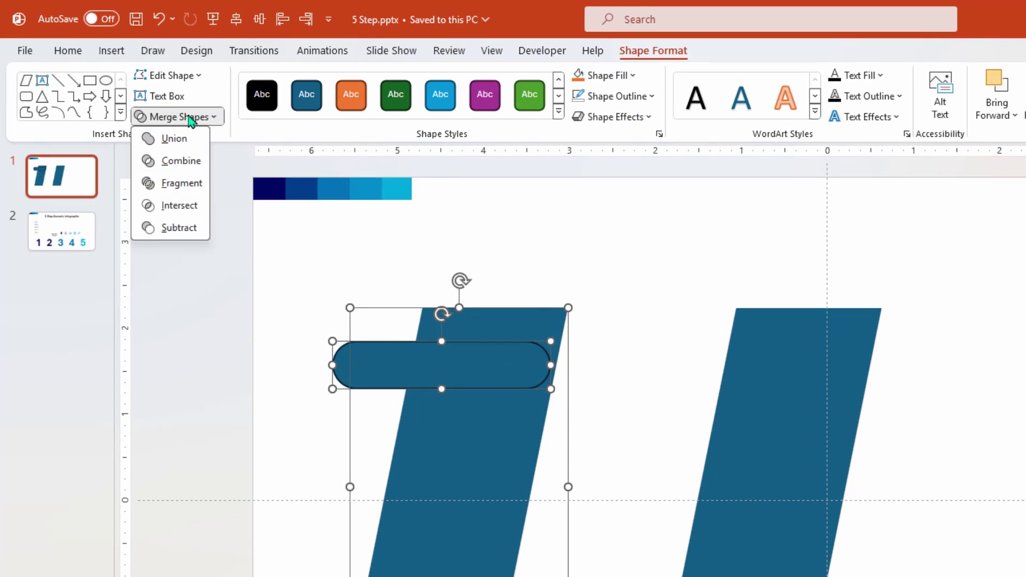
{"action": "left_click", "coordinate": [180, 206]}
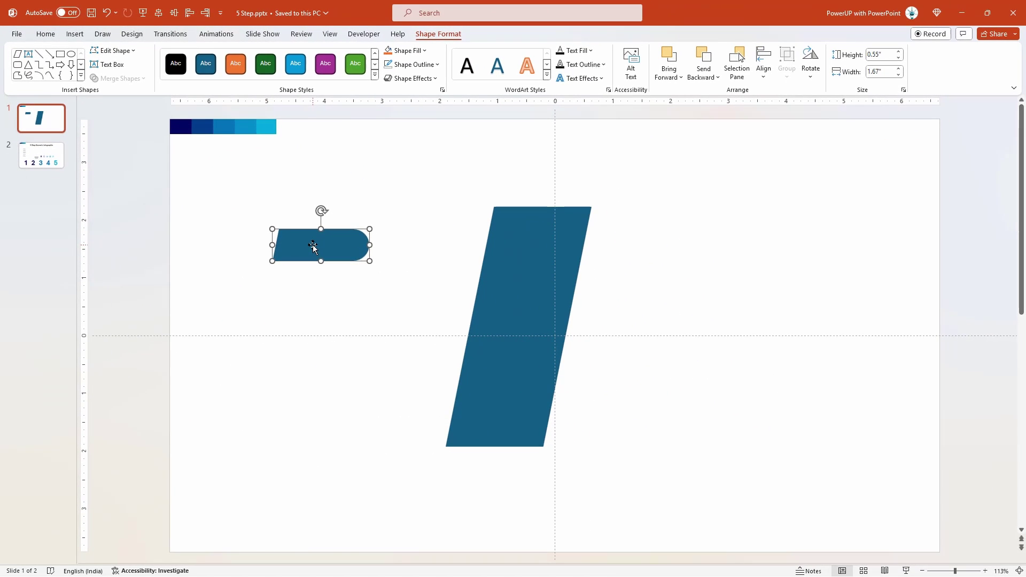
Place the tab above the parallelogram's top right and fill the parallelogram white
{"action": "left_click_drag", "start_coordinate": [313, 244], "coordinate": [658, 162]}
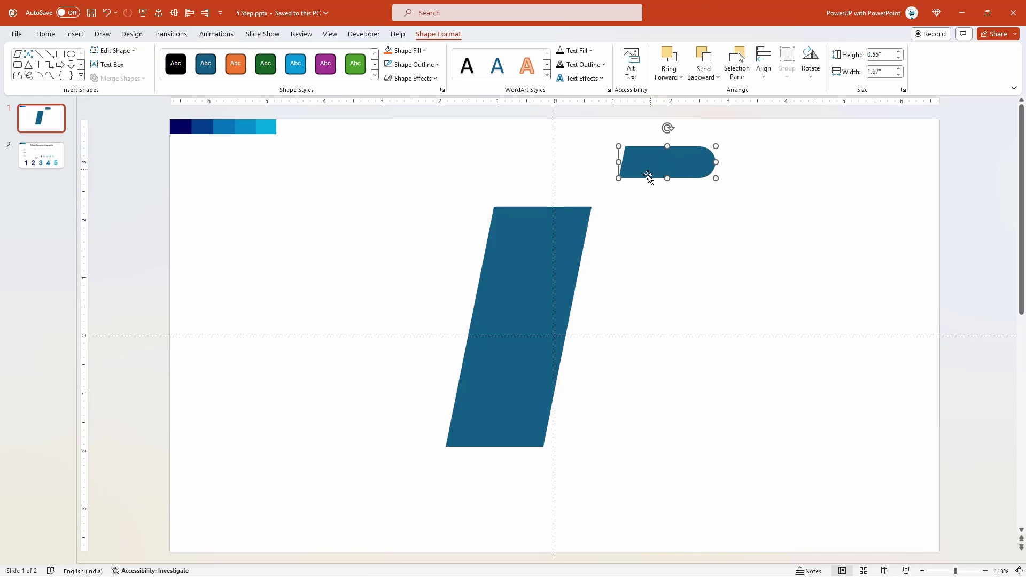
{"action": "left_click", "coordinate": [515, 244]}
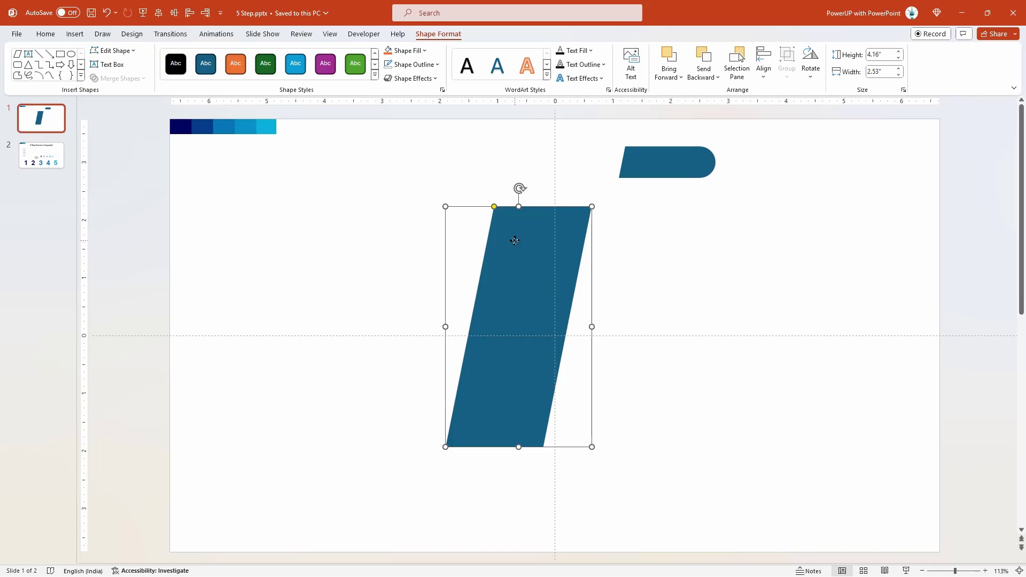
{"action": "left_click", "coordinate": [477, 83]}
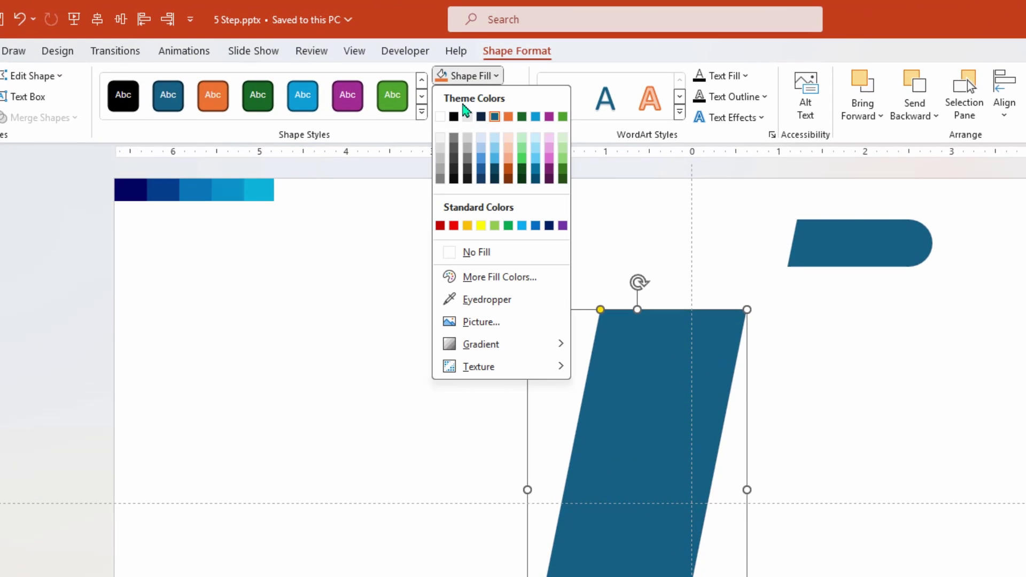
{"action": "left_click", "coordinate": [442, 120]}
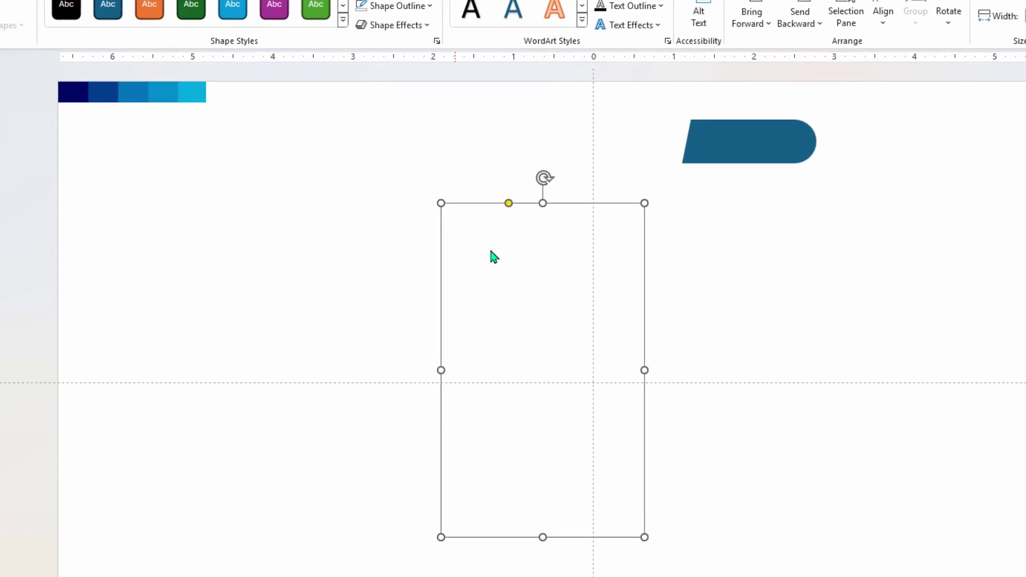
{"action": "right_click", "coordinate": [432, 415]}
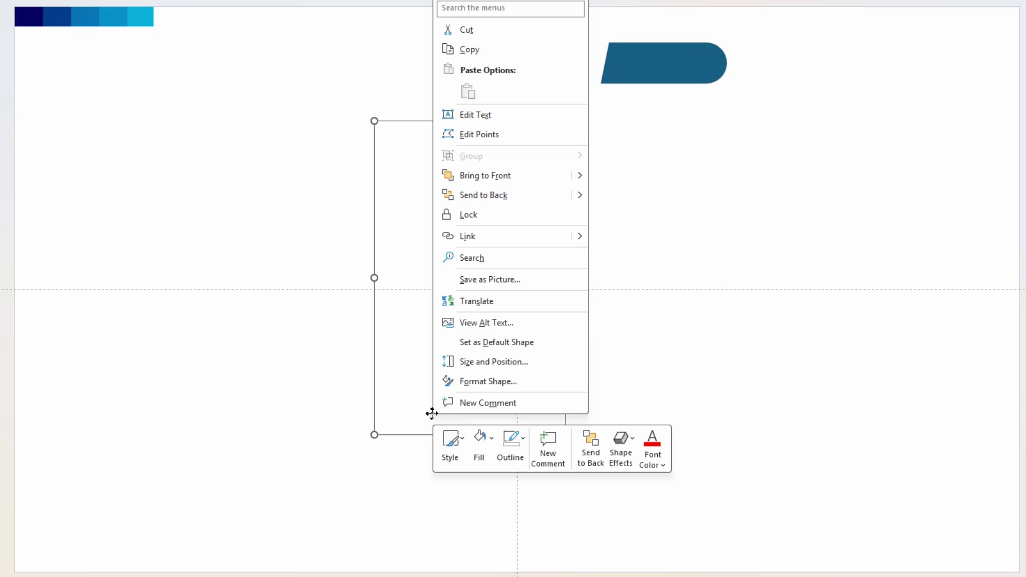
Apply an Offset: Left shadow to the parallelogram with 58 pt distance and 34 pt blur
{"action": "left_click", "coordinate": [471, 382]}
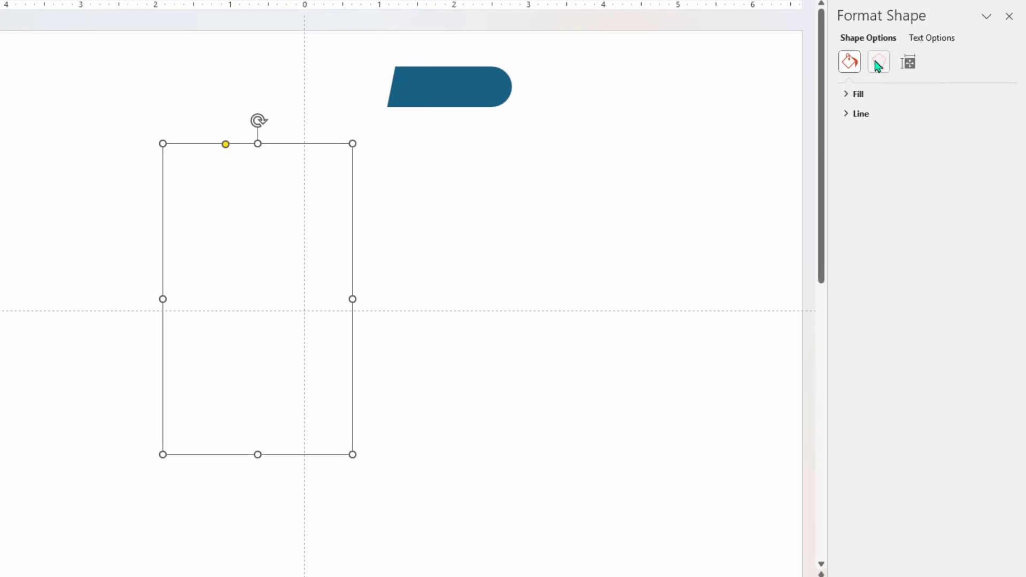
{"action": "left_click", "coordinate": [882, 63]}
{"action": "left_click", "coordinate": [857, 95]}
{"action": "left_click", "coordinate": [986, 113]}
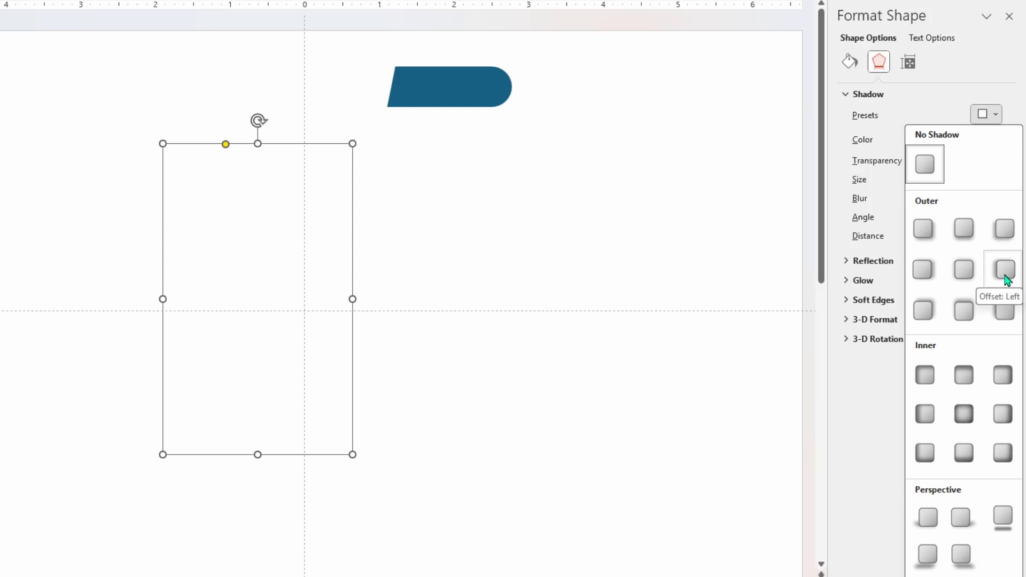
{"action": "left_click", "coordinate": [1007, 279]}
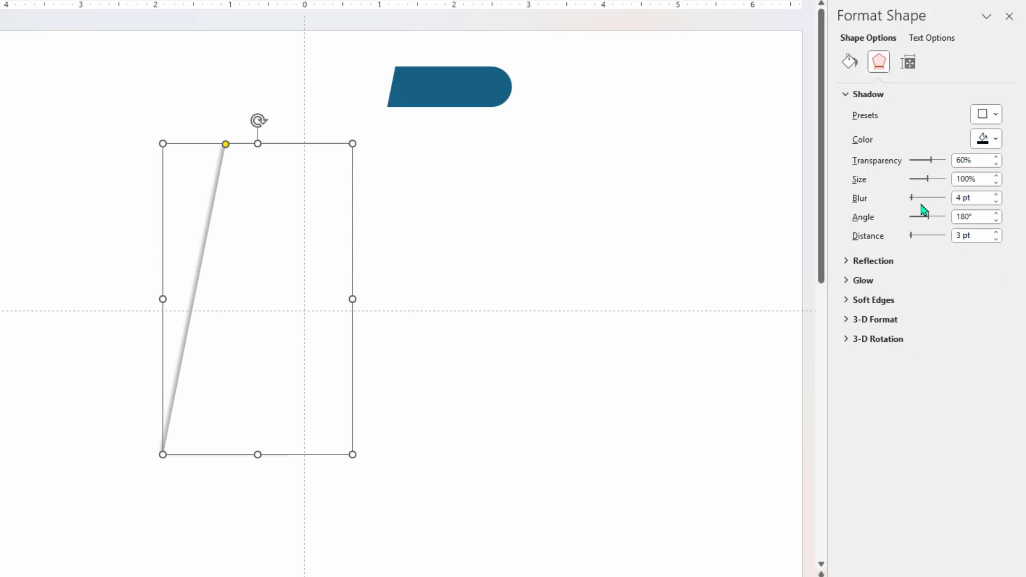
{"action": "left_click_drag", "start_coordinate": [929, 181], "coordinate": [927, 189]}
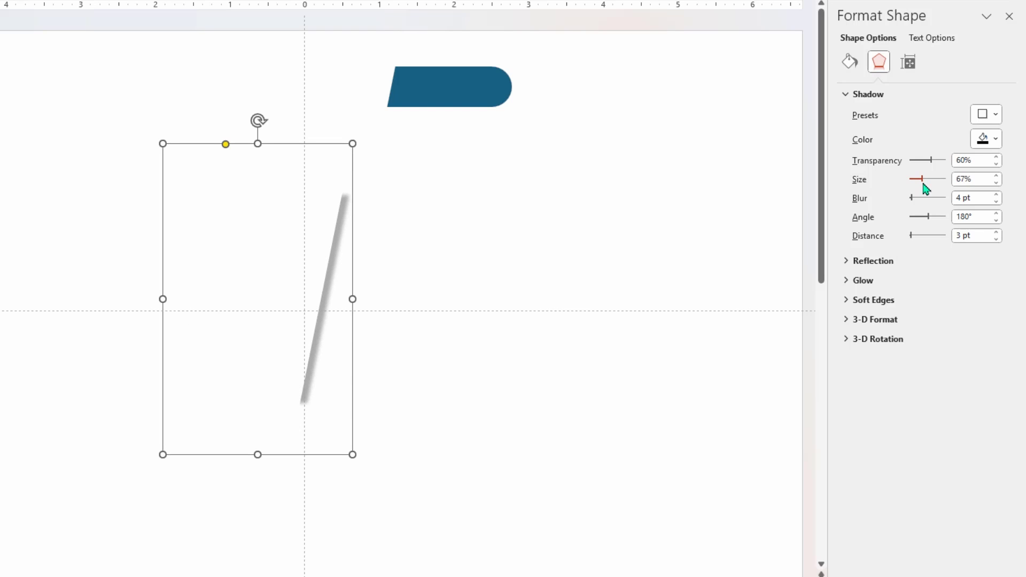
{"action": "left_click_drag", "start_coordinate": [912, 236], "coordinate": [921, 241]}
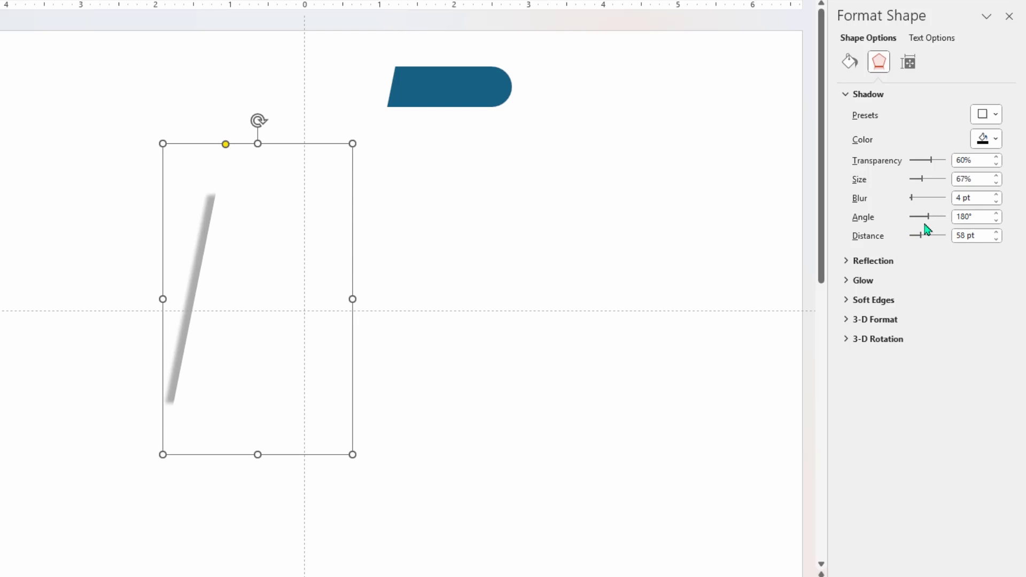
{"action": "left_click_drag", "start_coordinate": [917, 204], "coordinate": [923, 207]}
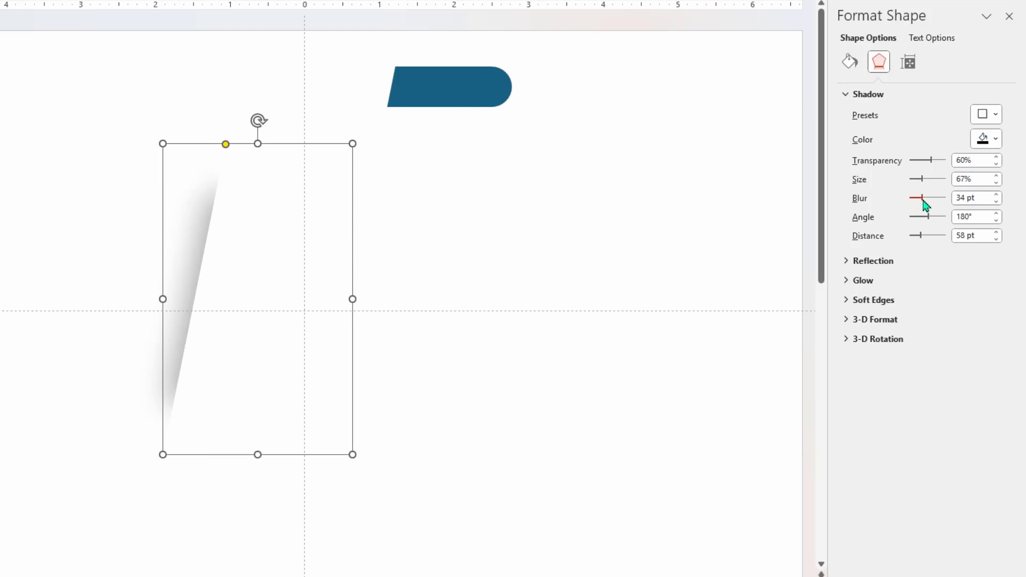
Move the blue tab down onto the shadowed slanted line
{"action": "left_click", "coordinate": [480, 231]}
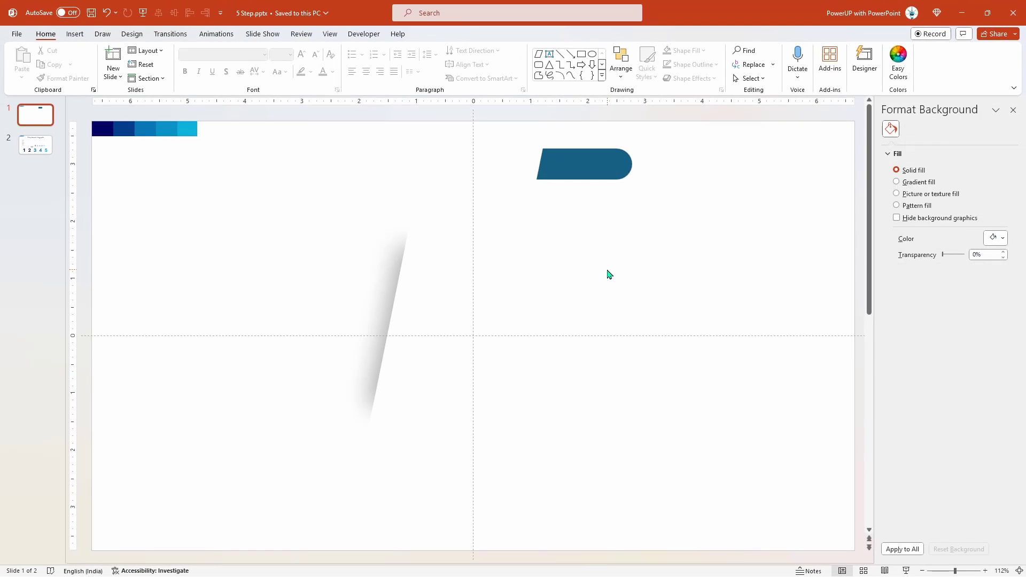
{"action": "left_click", "coordinate": [570, 161]}
{"action": "left_click_drag", "start_coordinate": [569, 161], "coordinate": [419, 260]}
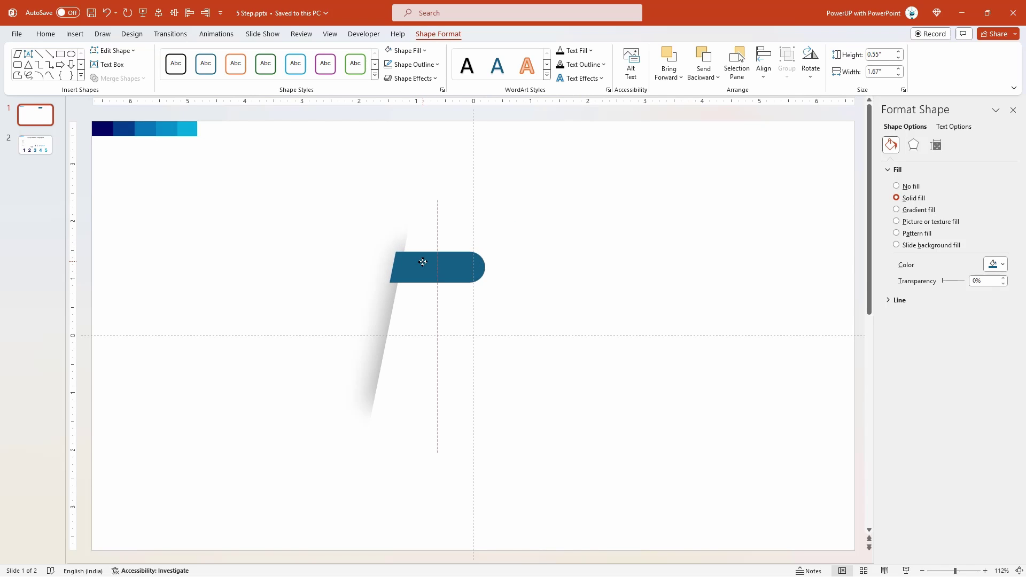
{"action": "scroll", "coordinate": [422, 262], "scroll_direction": "up", "scroll_amount": 8, "text": "ctrl"}
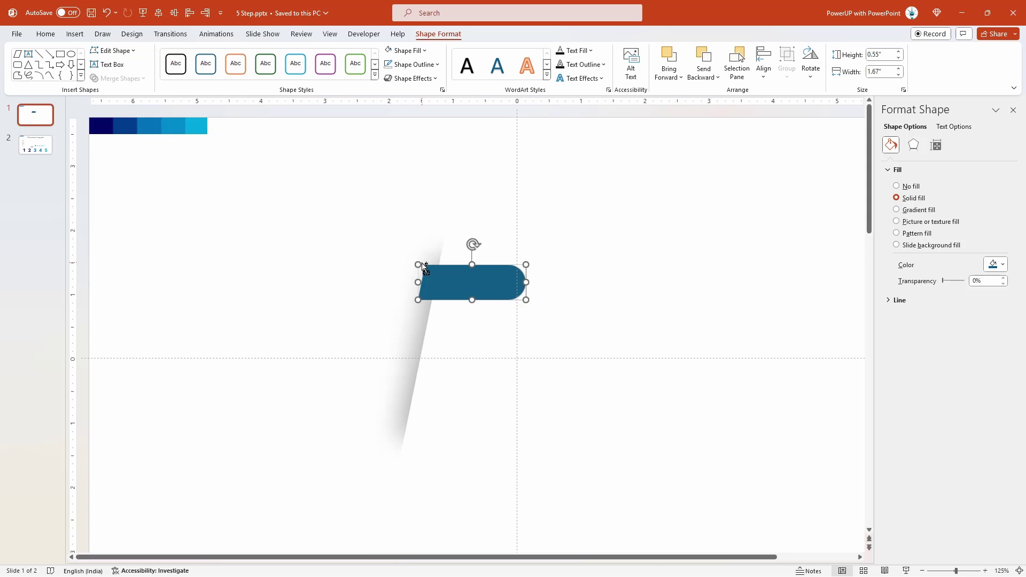
{"action": "left_click", "coordinate": [302, 267]}
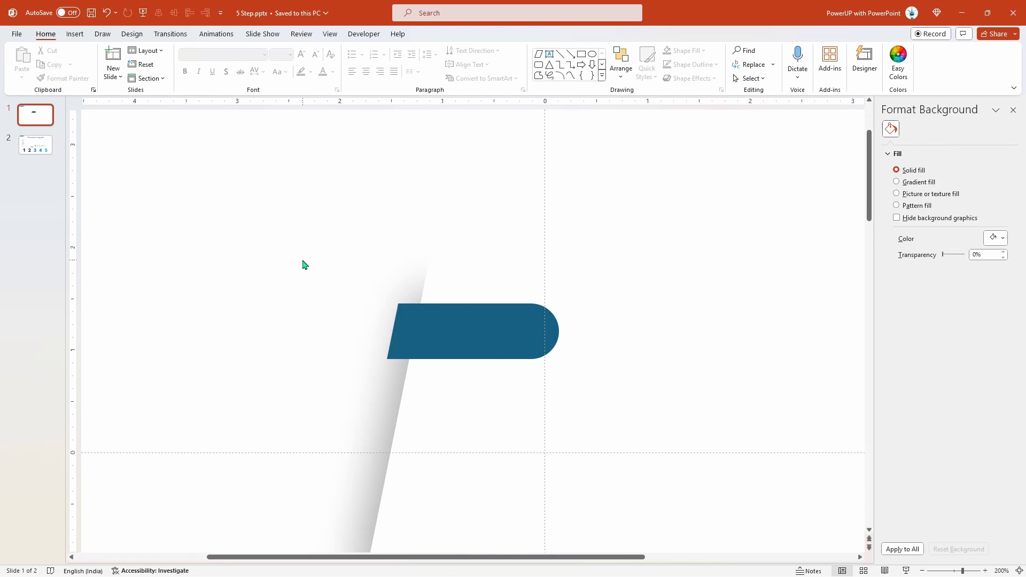
Add a small downward isosceles triangle under the tab's lower-left corner, sent to back
{"action": "left_click", "coordinate": [74, 34]}
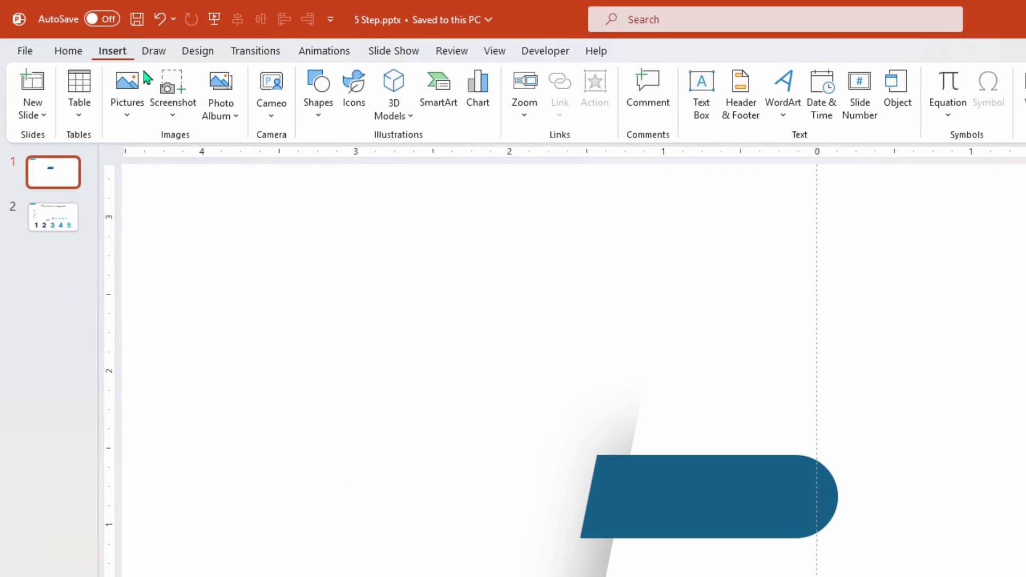
{"action": "left_click", "coordinate": [315, 118]}
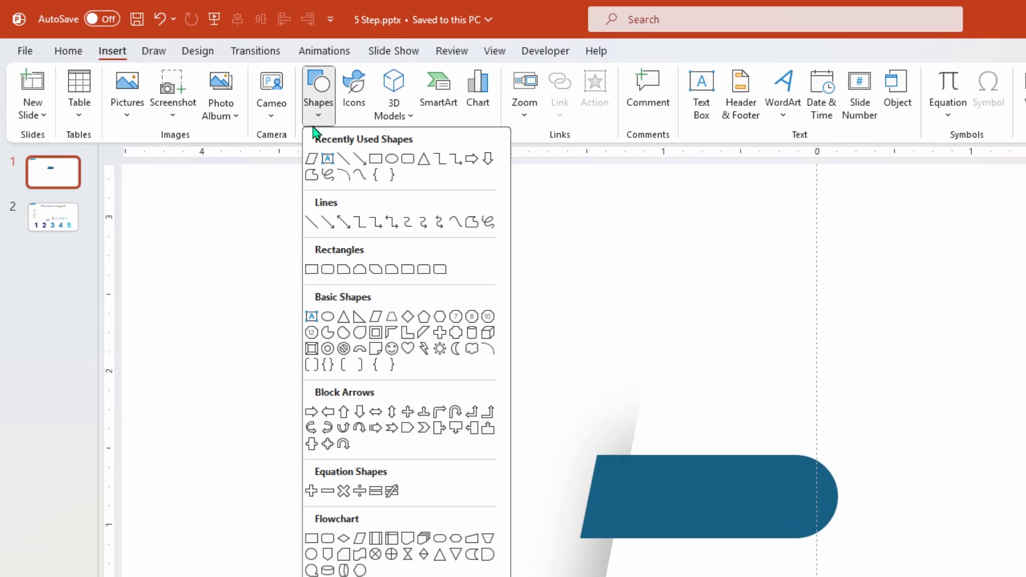
{"action": "left_click", "coordinate": [425, 160]}
{"action": "left_click_drag", "start_coordinate": [533, 368], "coordinate": [550, 389]}
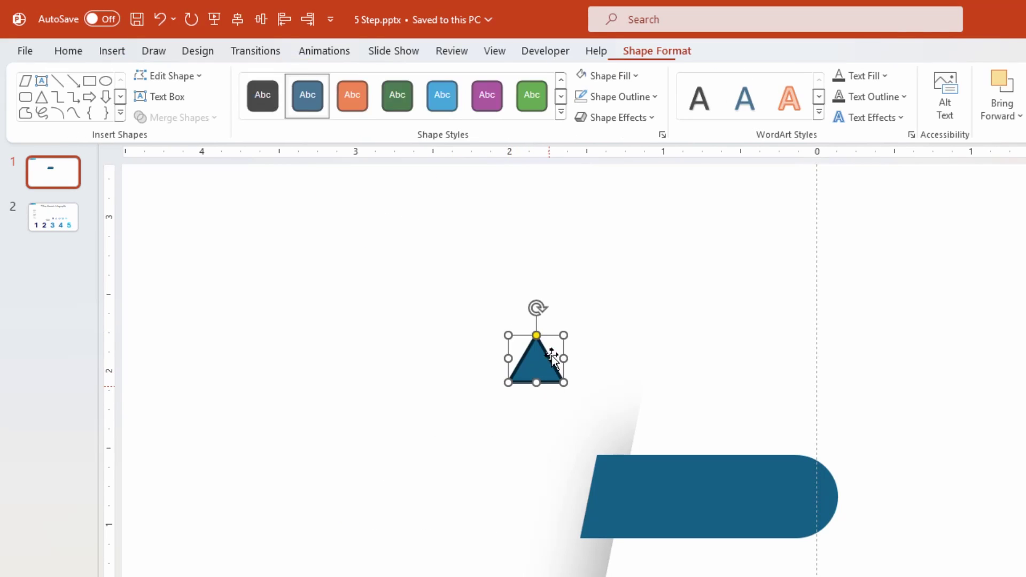
{"action": "mouse_move", "coordinate": [537, 307]}
{"action": "left_mouse_down"}
{"action": "mouse_move", "coordinate": [549, 423]}
{"action": "mouse_move", "coordinate": [527, 426]}
{"action": "left_mouse_up"}
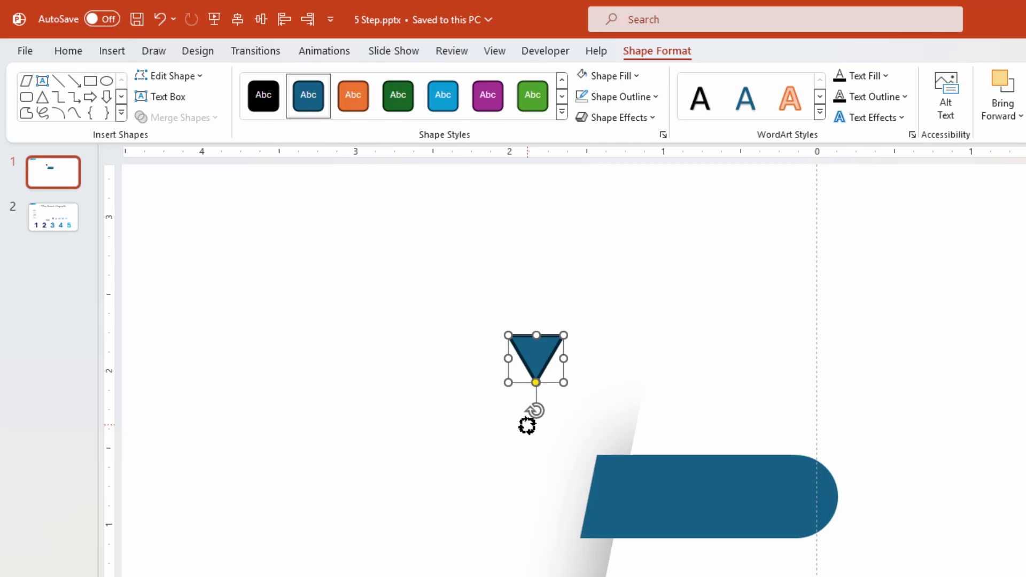
{"action": "key", "text": "ctrl+z"}
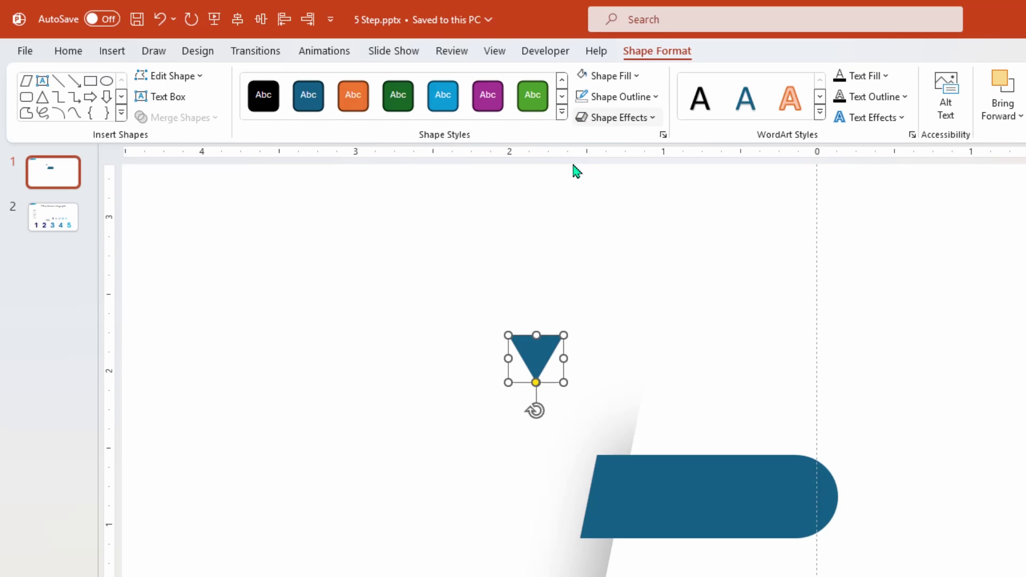
{"action": "left_click_drag", "start_coordinate": [541, 347], "coordinate": [604, 553]}
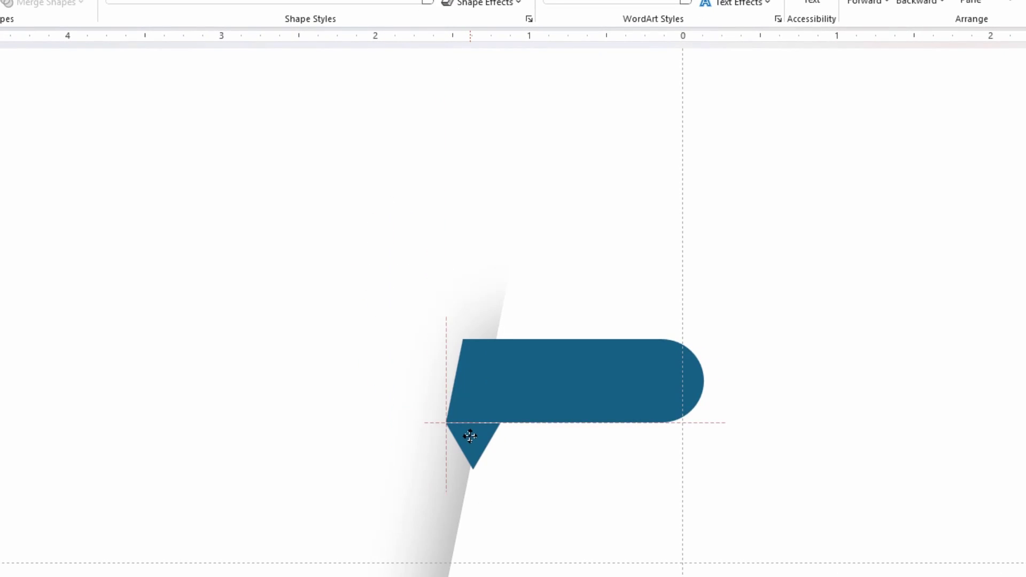
{"action": "left_click_drag", "start_coordinate": [469, 437], "coordinate": [470, 443]}
{"action": "right_click", "coordinate": [469, 444]}
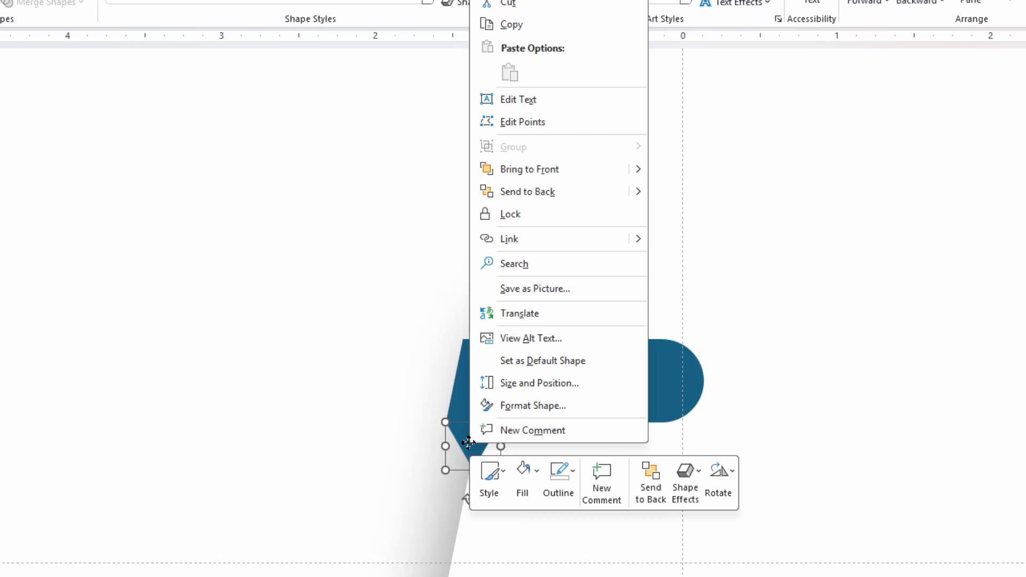
{"action": "left_click", "coordinate": [531, 201]}
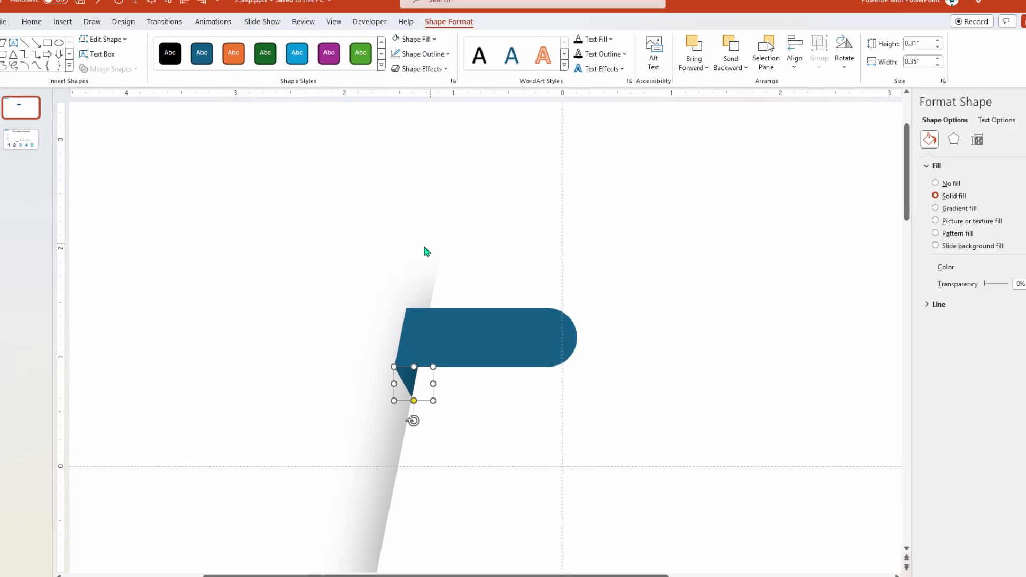
Fill the tab and its triangle fold with navy eyedropped from the first colour bar
{"action": "scroll", "coordinate": [406, 256], "scroll_direction": "down", "scroll_amount": 4}
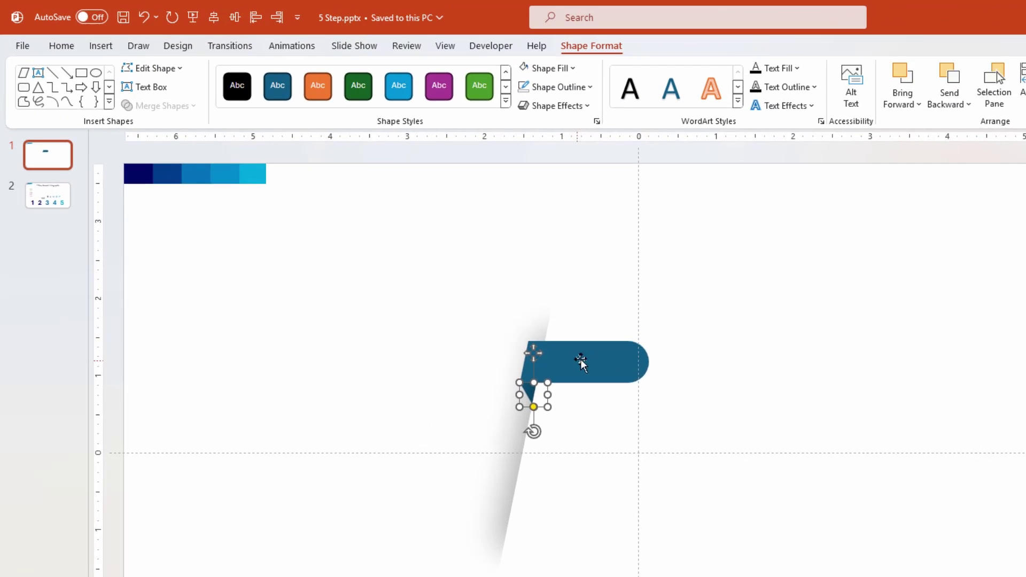
{"action": "left_click", "coordinate": [581, 359], "text": "shift"}
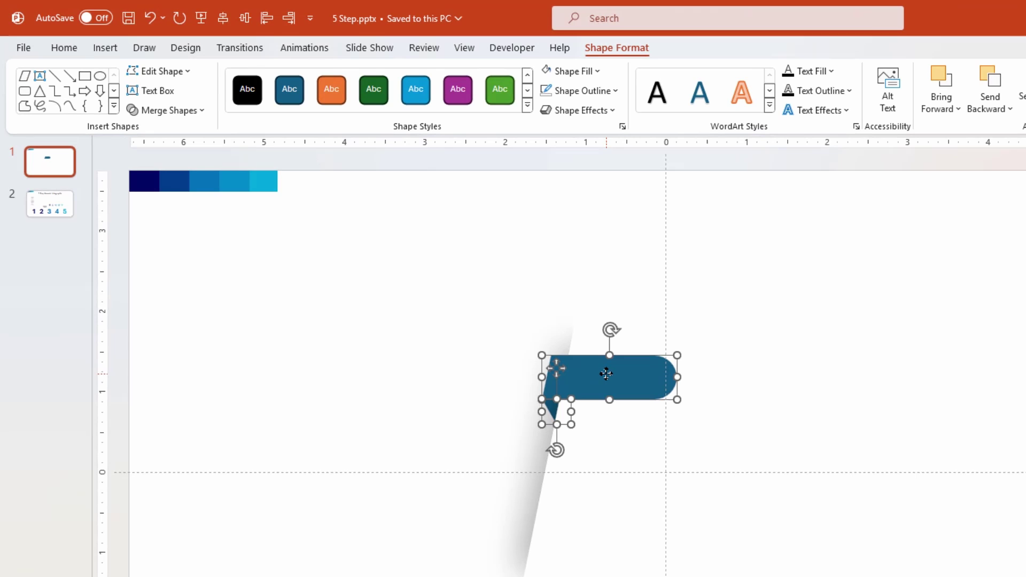
{"action": "left_click", "coordinate": [571, 71]}
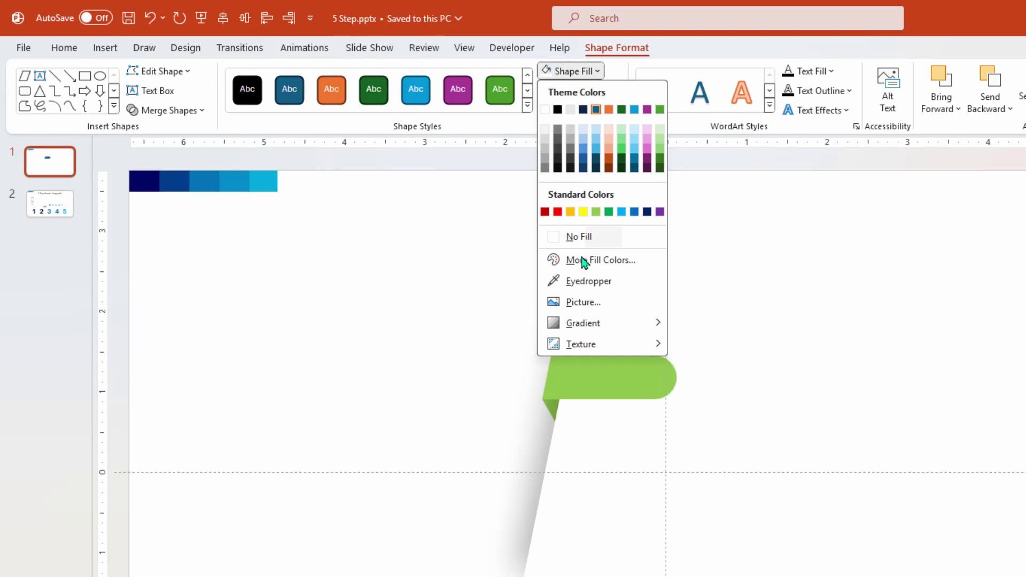
{"action": "left_click", "coordinate": [578, 282]}
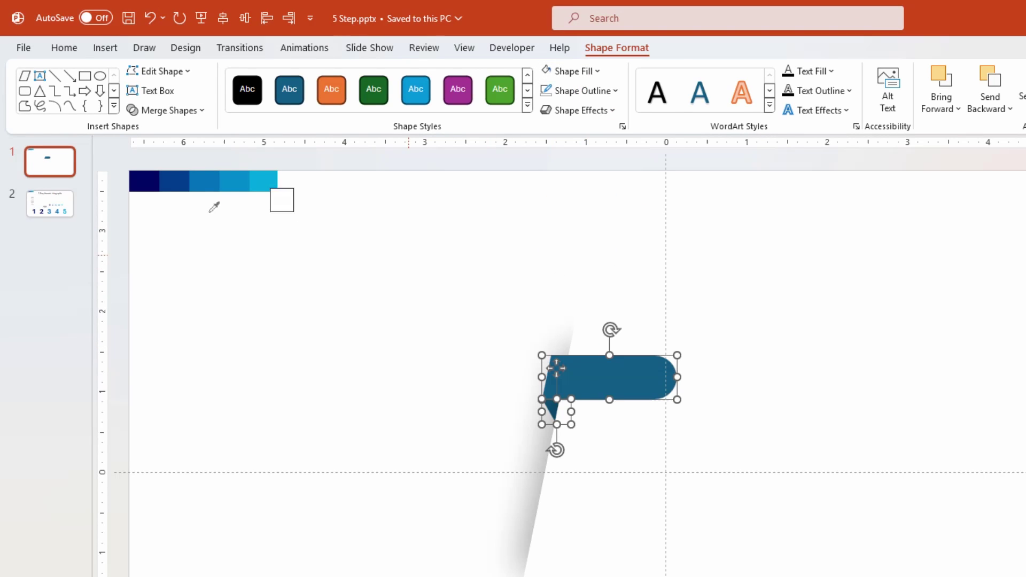
{"action": "left_click", "coordinate": [149, 183]}
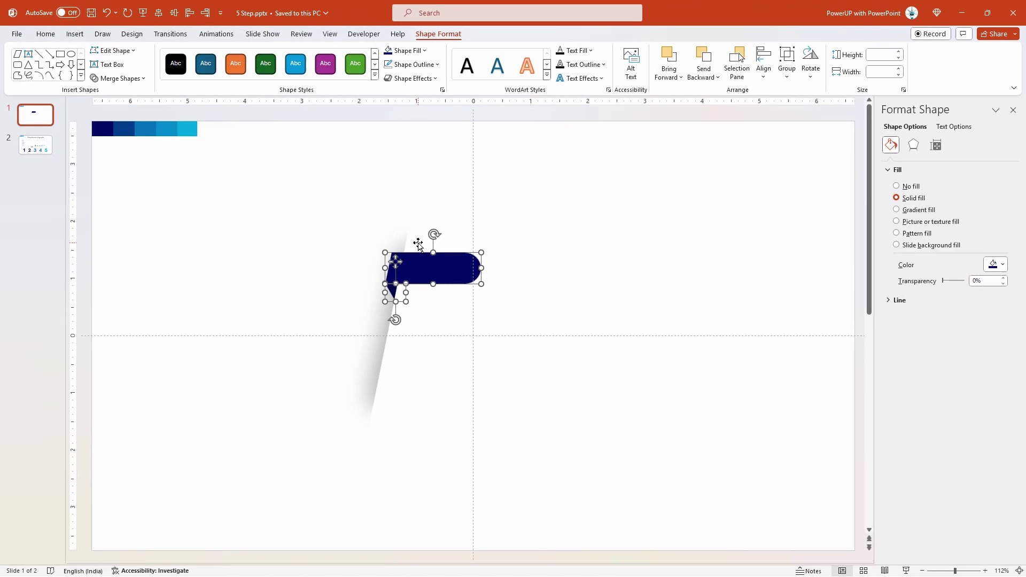
Move the navy tab and its shadow left and group them
{"action": "left_click_drag", "start_coordinate": [419, 244], "coordinate": [201, 266]}
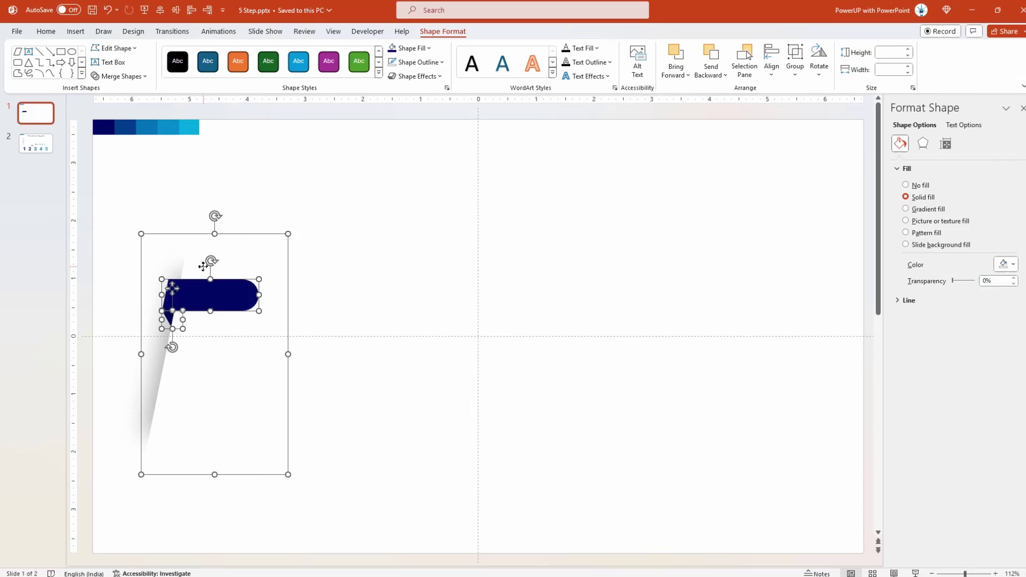
{"action": "right_click", "coordinate": [205, 268]}
{"action": "mouse_move", "coordinate": [240, 359]}
{"action": "left_click", "coordinate": [355, 359]}
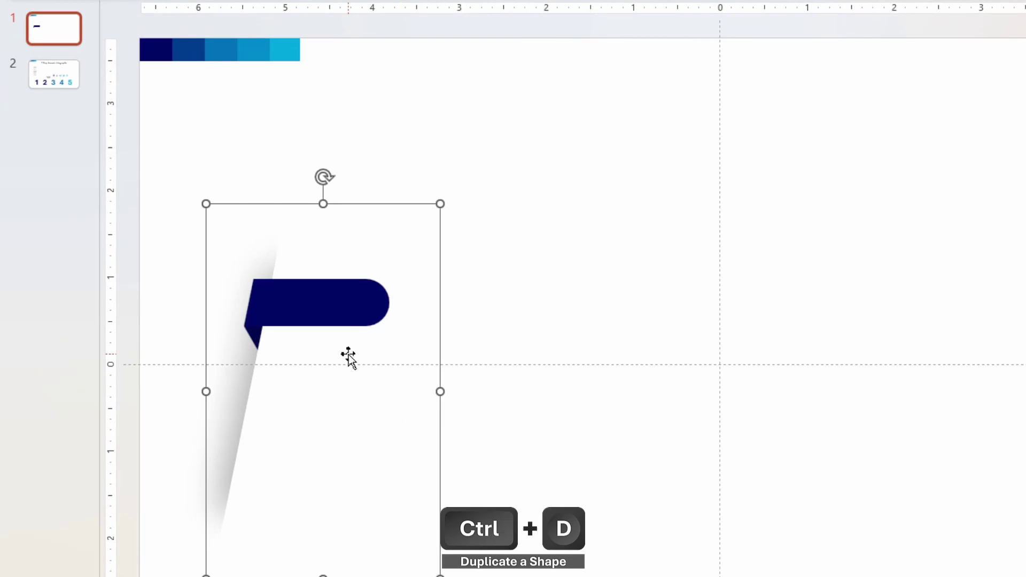
Duplicate the group into five evenly spaced copies across the slide
{"action": "key", "text": "ctrl+d"}
{"action": "left_click_drag", "start_coordinate": [351, 371], "coordinate": [502, 351]}
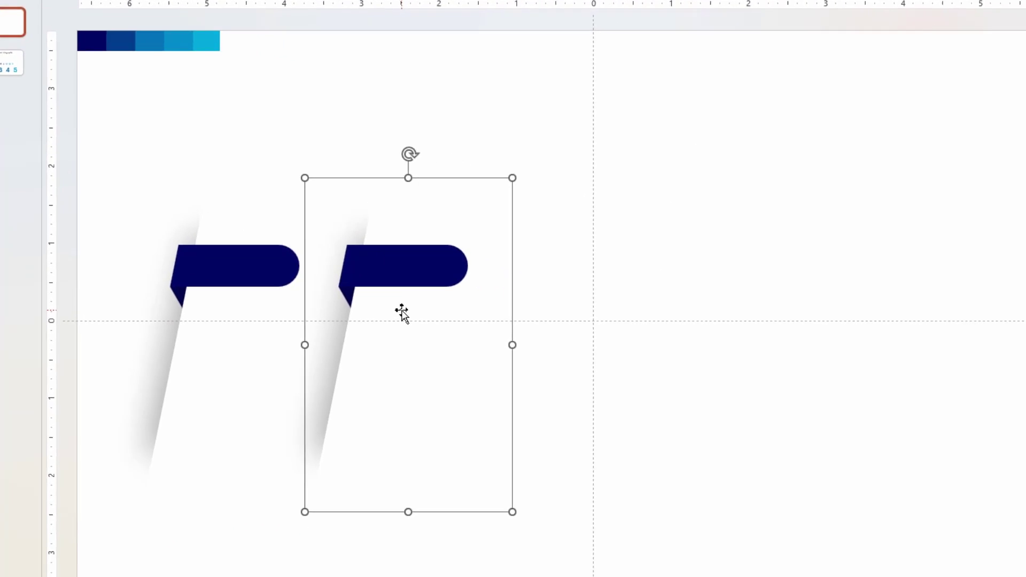
{"action": "key", "text": "ctrl+d"}
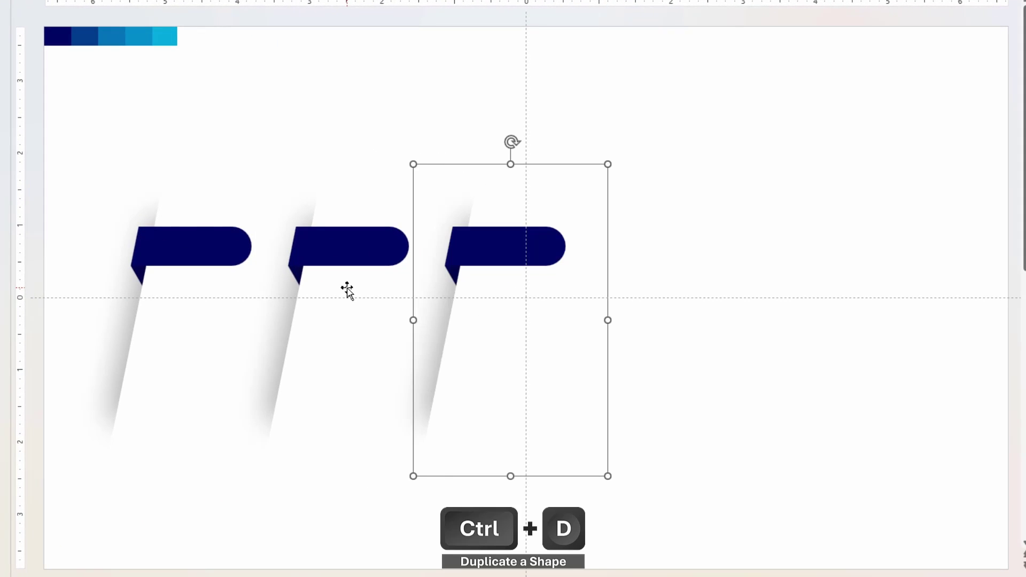
{"action": "key", "text": "ctrl+d"}
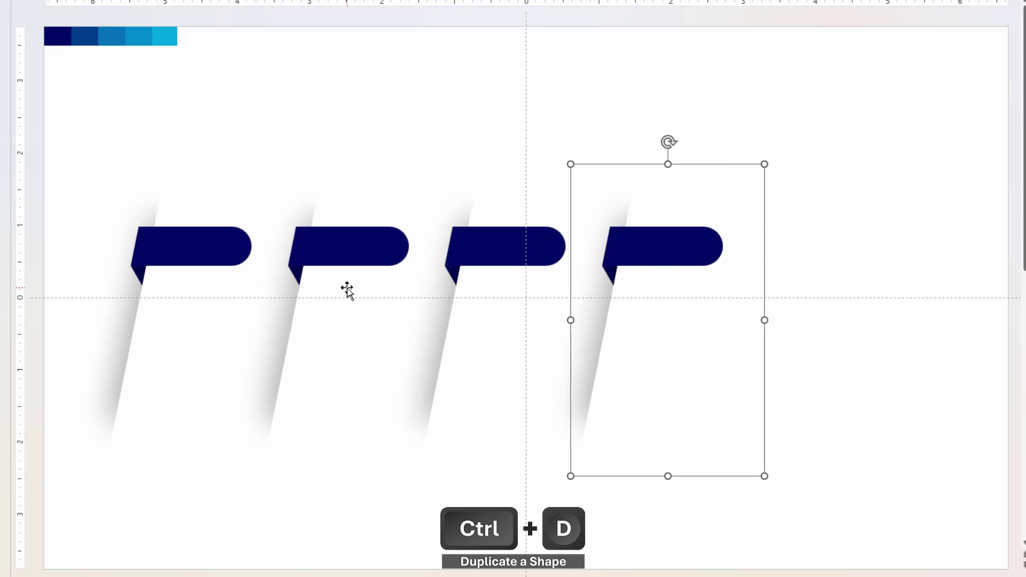
{"action": "key", "text": "ctrl+d"}
{"action": "left_click", "coordinate": [646, 316], "text": "shift"}
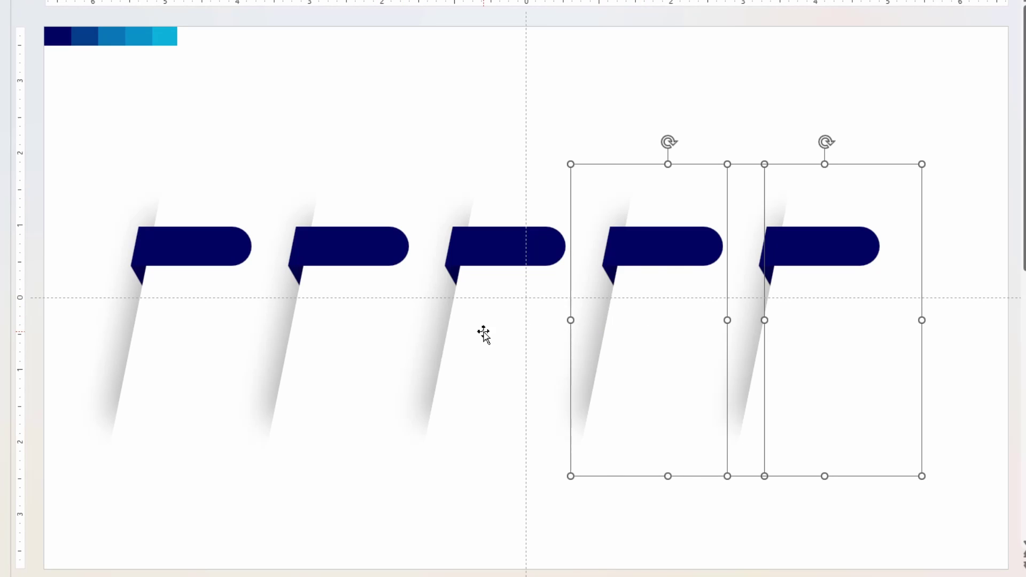
{"action": "left_click", "coordinate": [483, 335], "text": "shift"}
{"action": "left_click", "coordinate": [352, 333], "text": "shift"}
{"action": "left_click", "coordinate": [232, 332], "text": "shift"}
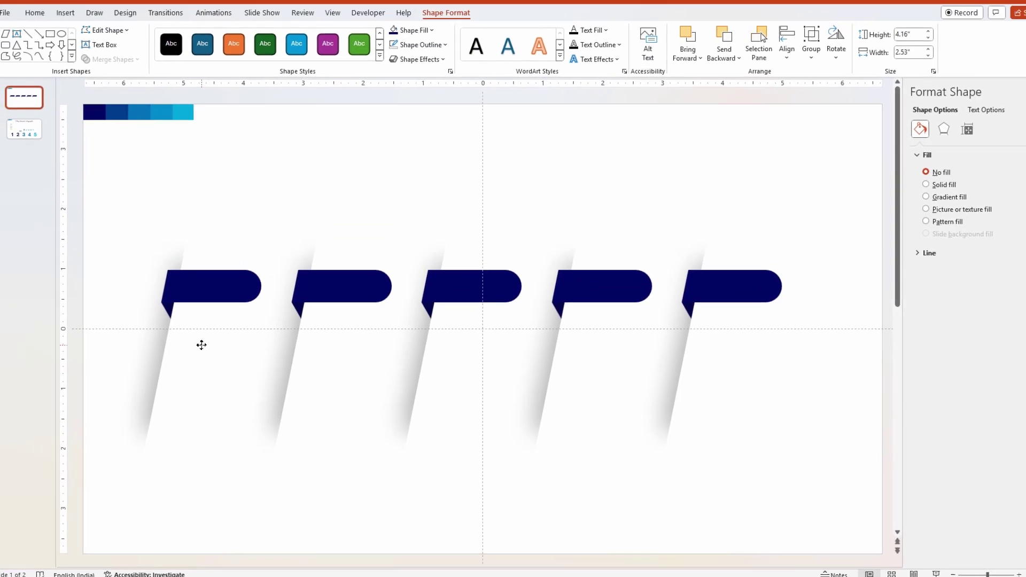
{"action": "key", "text": "ctrl+y"}
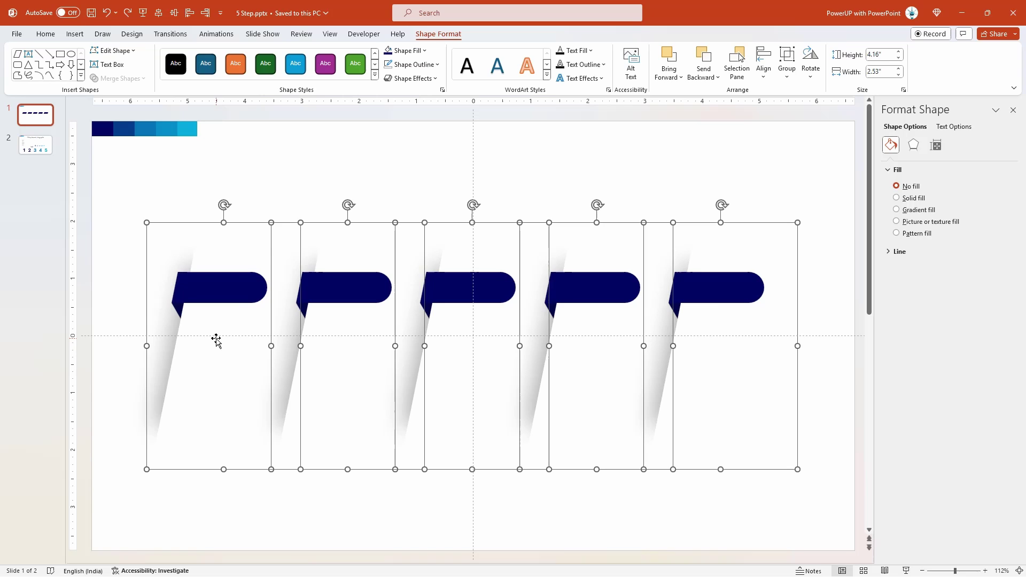
Fill the second tab and its fold with the second blue from the colour strip
{"action": "left_click", "coordinate": [302, 198]}
{"action": "left_click", "coordinate": [366, 255]}
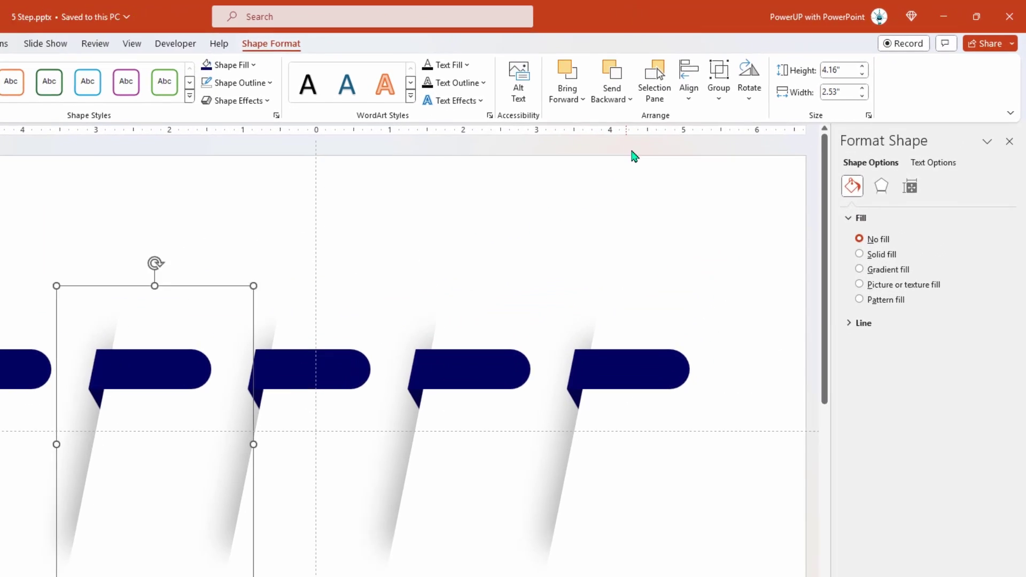
{"action": "left_click", "coordinate": [737, 74]}
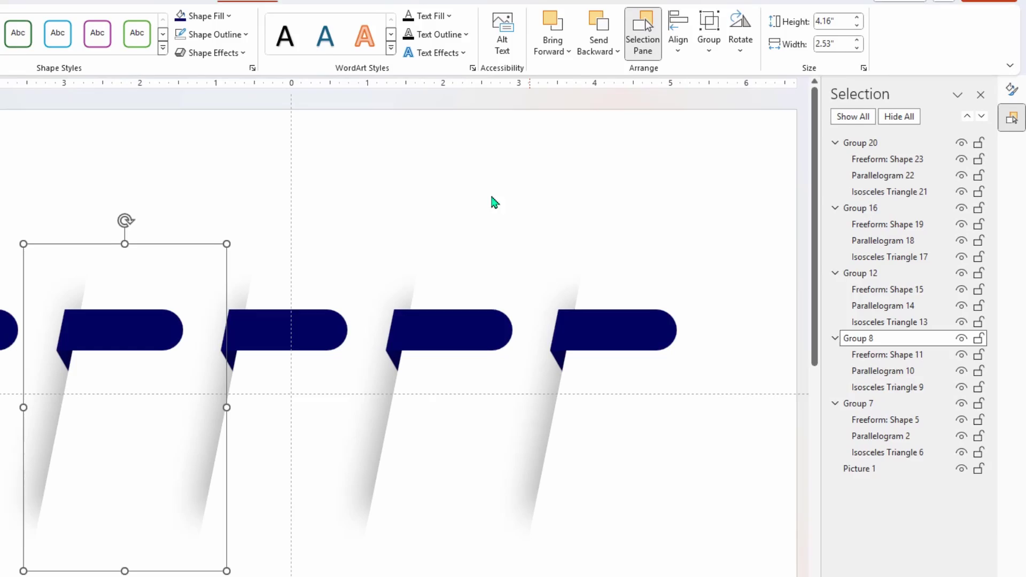
{"action": "left_click", "coordinate": [92, 392]}
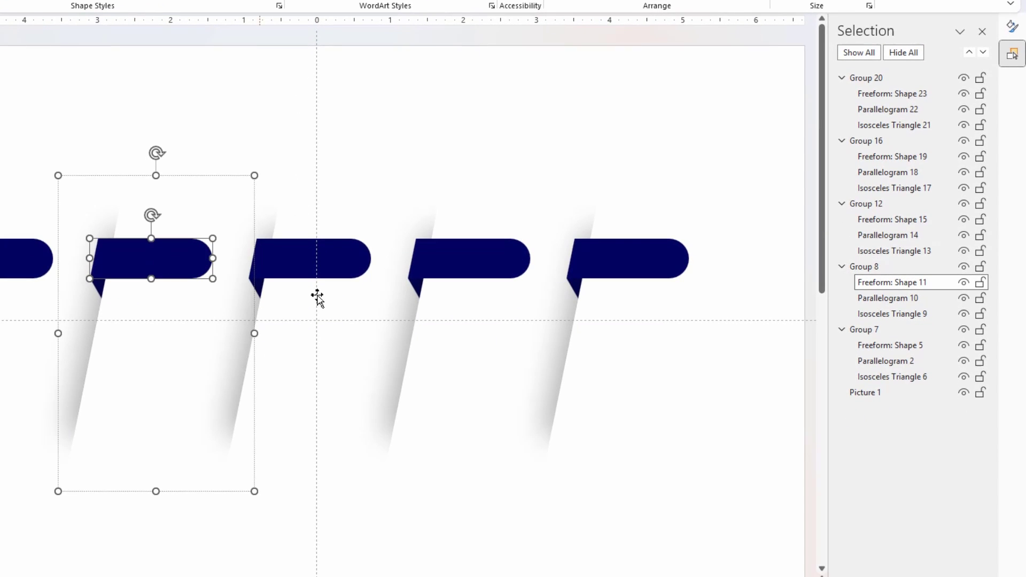
{"action": "left_click", "coordinate": [873, 316], "text": "ctrl"}
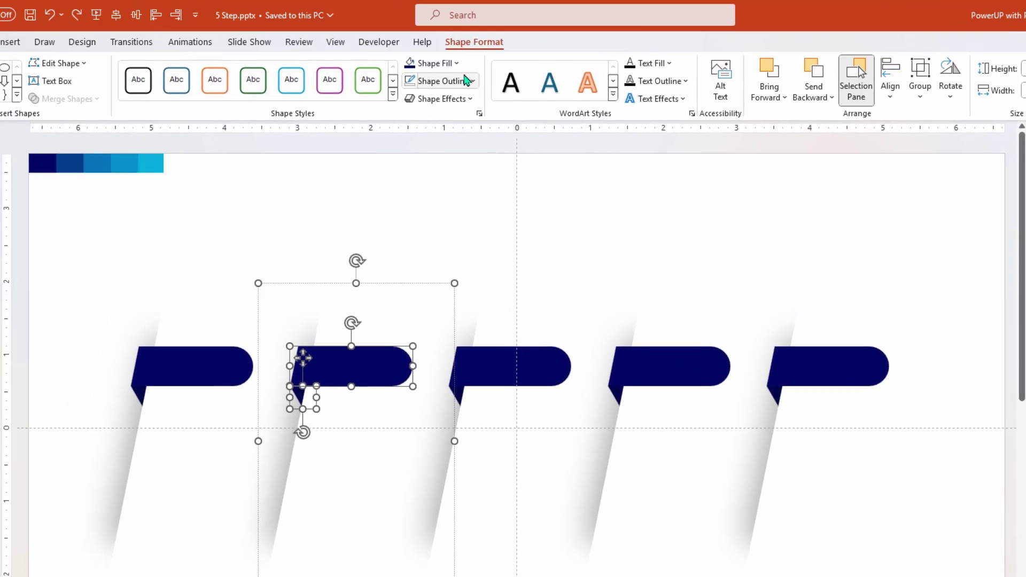
{"action": "left_click", "coordinate": [435, 65]}
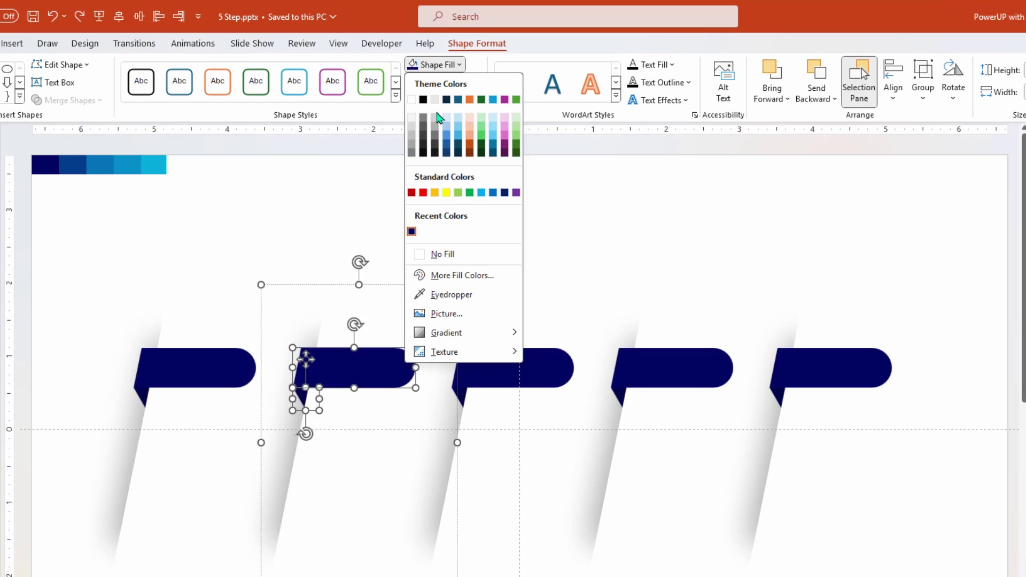
{"action": "left_click", "coordinate": [421, 295]}
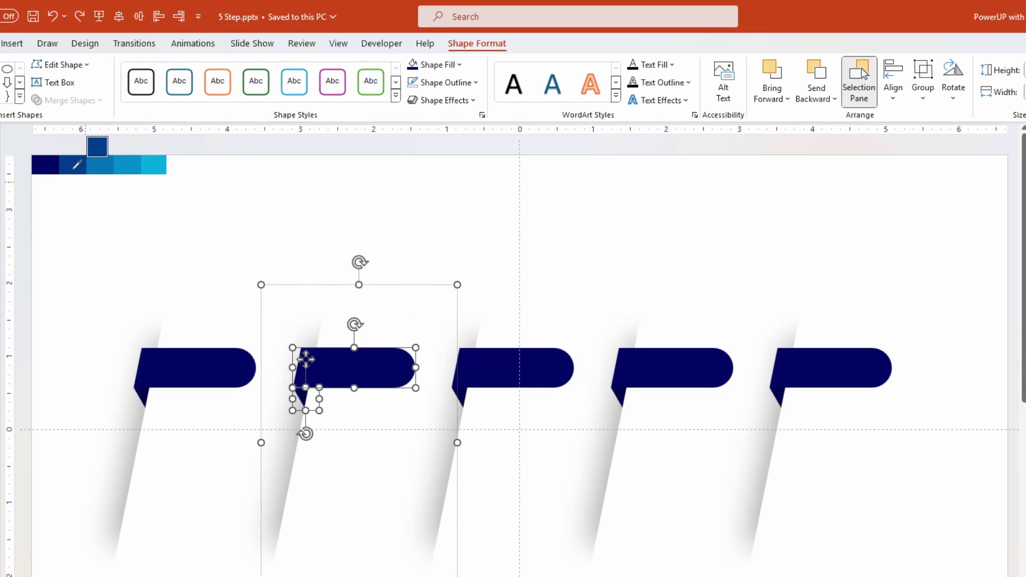
{"action": "left_click", "coordinate": [74, 169]}
Fill the third tab and its fold with the third blue from the strip
{"action": "left_click", "coordinate": [543, 372]}
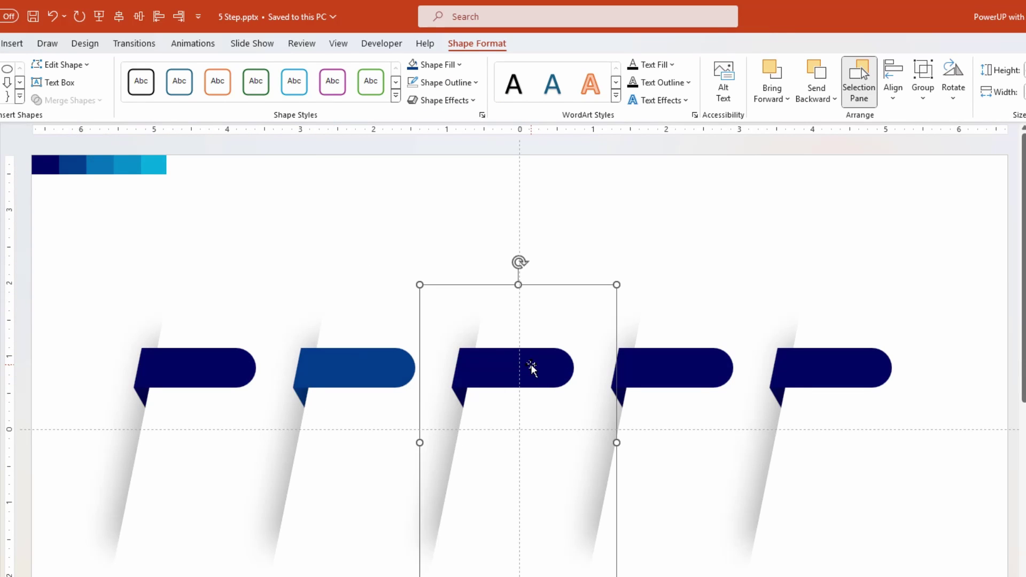
{"action": "left_click", "coordinate": [532, 369]}
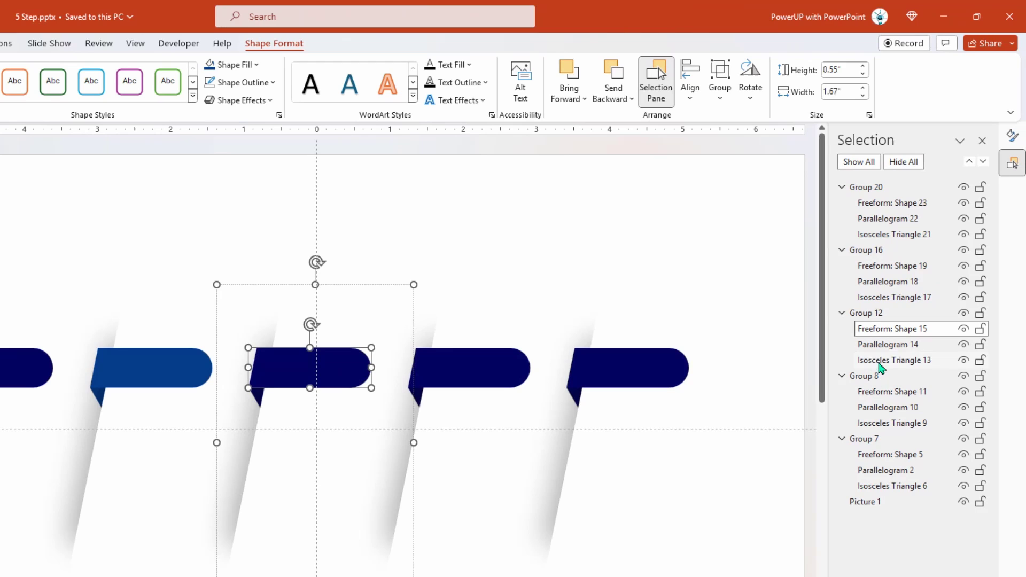
{"action": "left_click", "coordinate": [879, 362], "text": "ctrl"}
{"action": "left_click", "coordinate": [231, 65]}
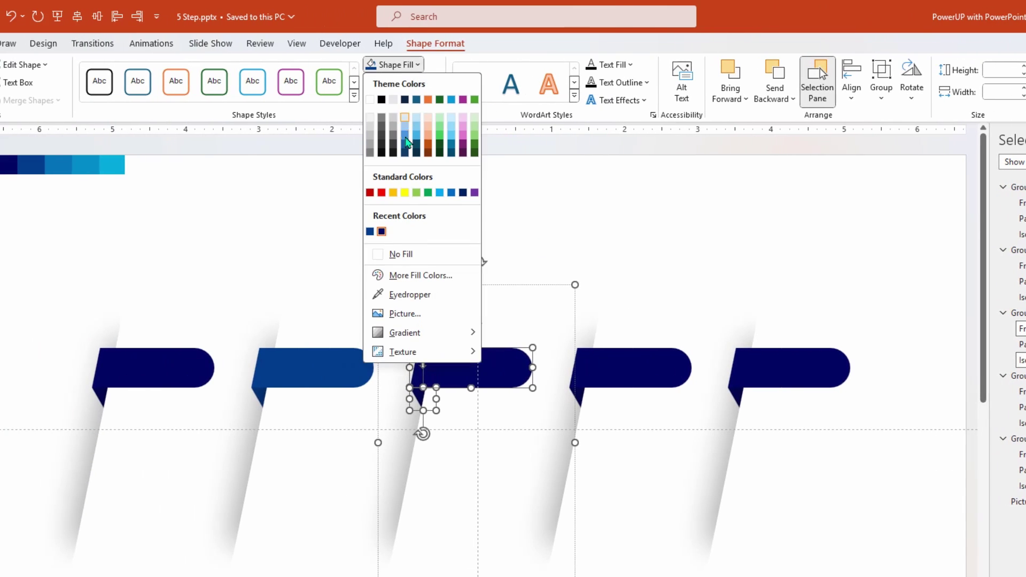
{"action": "left_click", "coordinate": [392, 294]}
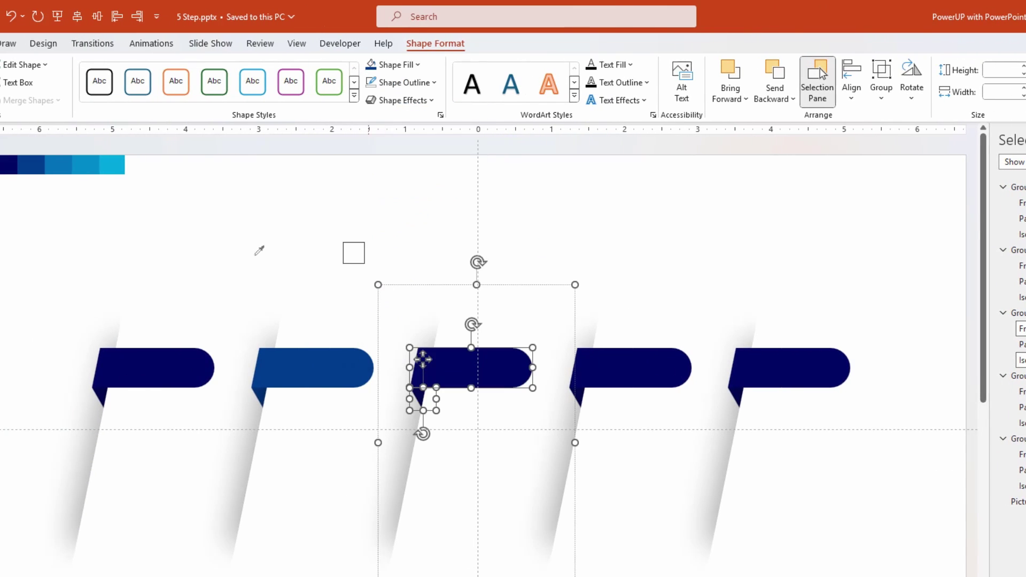
{"action": "left_click", "coordinate": [55, 167]}
Fill the fourth tab and its fold with the fourth blue from the strip
{"action": "left_click", "coordinate": [628, 369]}
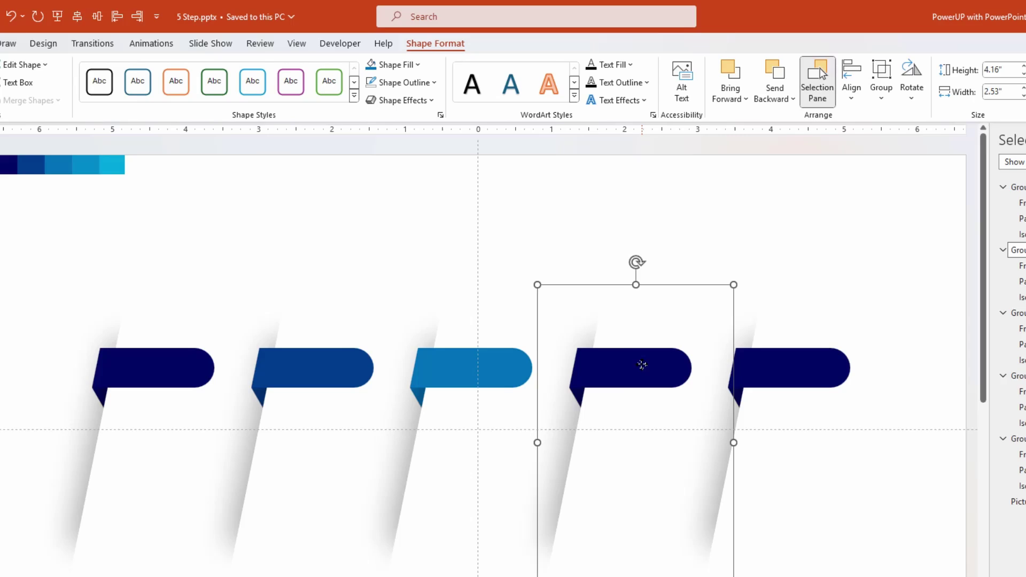
{"action": "left_click", "coordinate": [642, 365]}
{"action": "left_click", "coordinate": [870, 297], "text": "ctrl"}
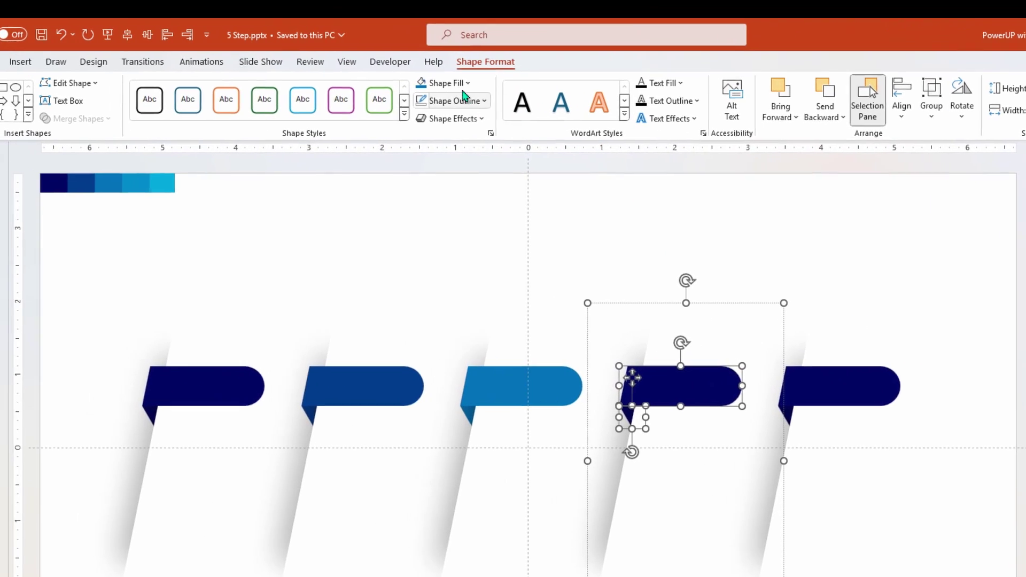
{"action": "left_click", "coordinate": [314, 71]}
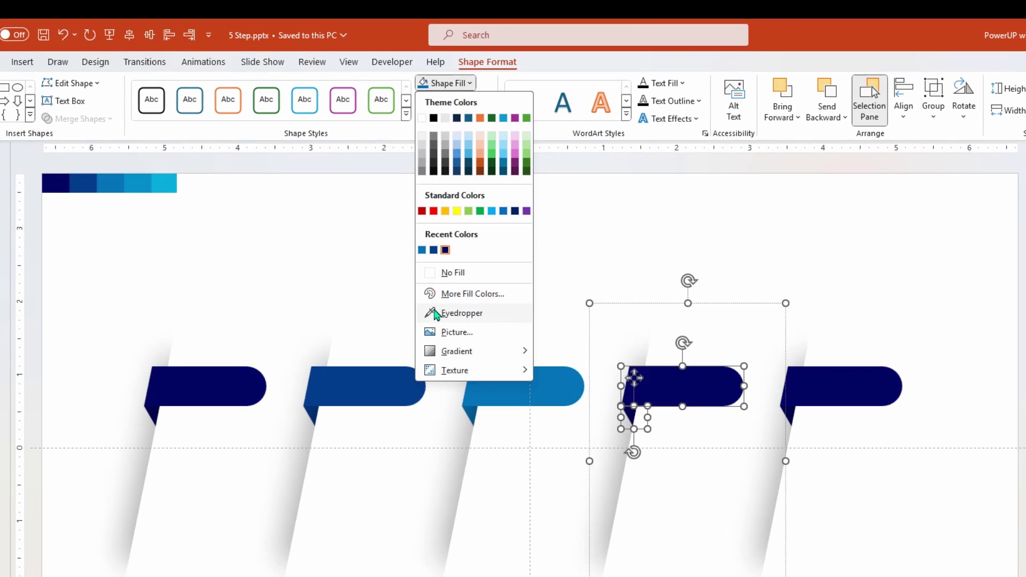
{"action": "left_click", "coordinate": [461, 313]}
{"action": "left_click", "coordinate": [140, 183]}
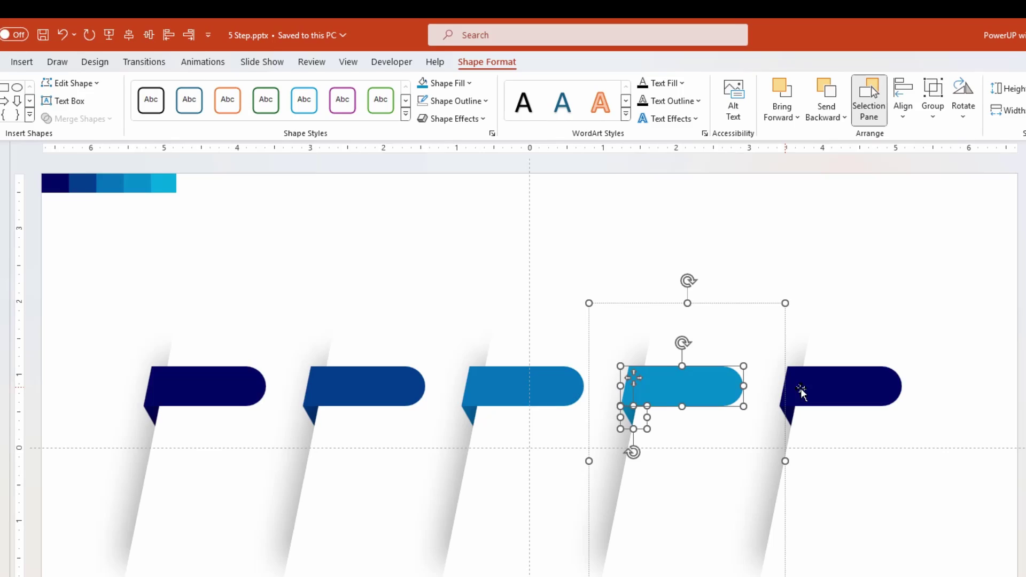
Fill the fifth tab and its fold with the lightest cyan from the strip
{"action": "left_click", "coordinate": [860, 388]}
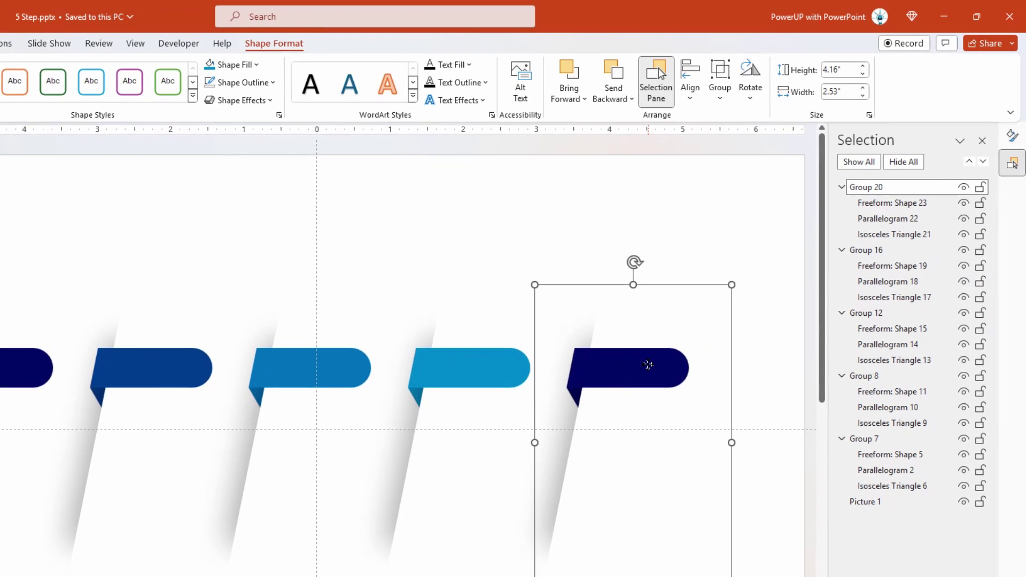
{"action": "left_click", "coordinate": [648, 364]}
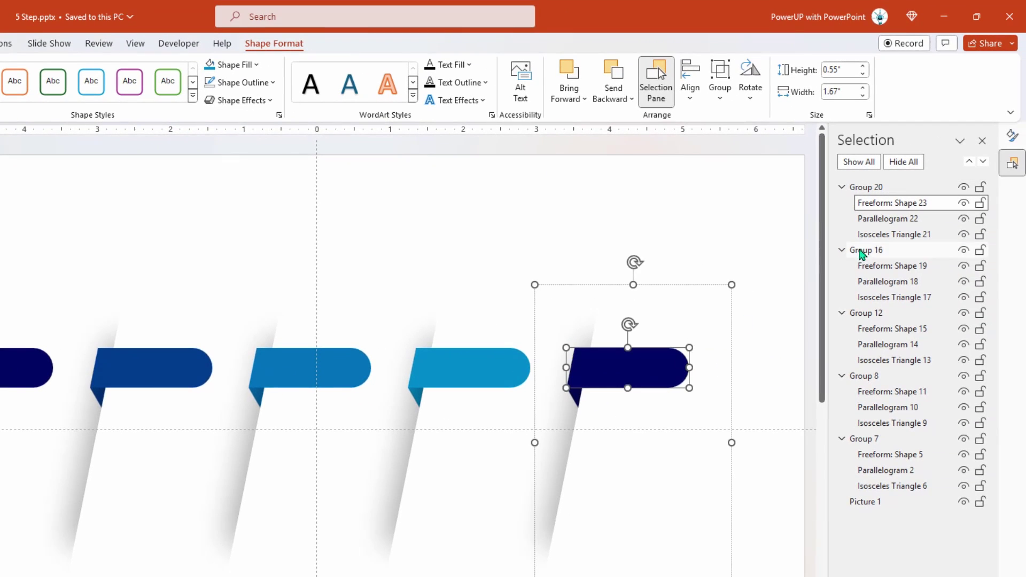
{"action": "left_click", "coordinate": [876, 235], "text": "ctrl"}
{"action": "left_click", "coordinate": [241, 65]}
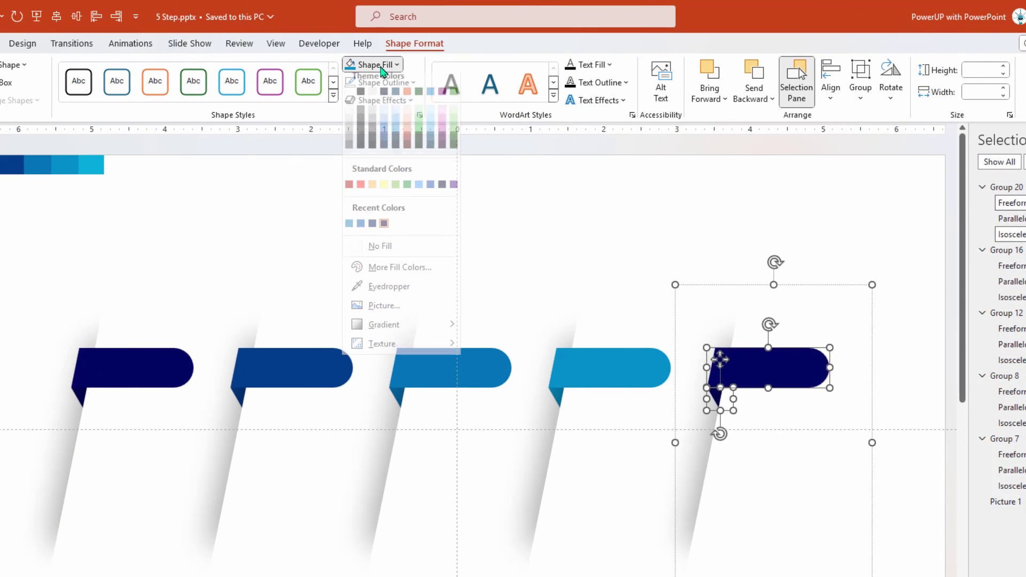
{"action": "left_click", "coordinate": [374, 288]}
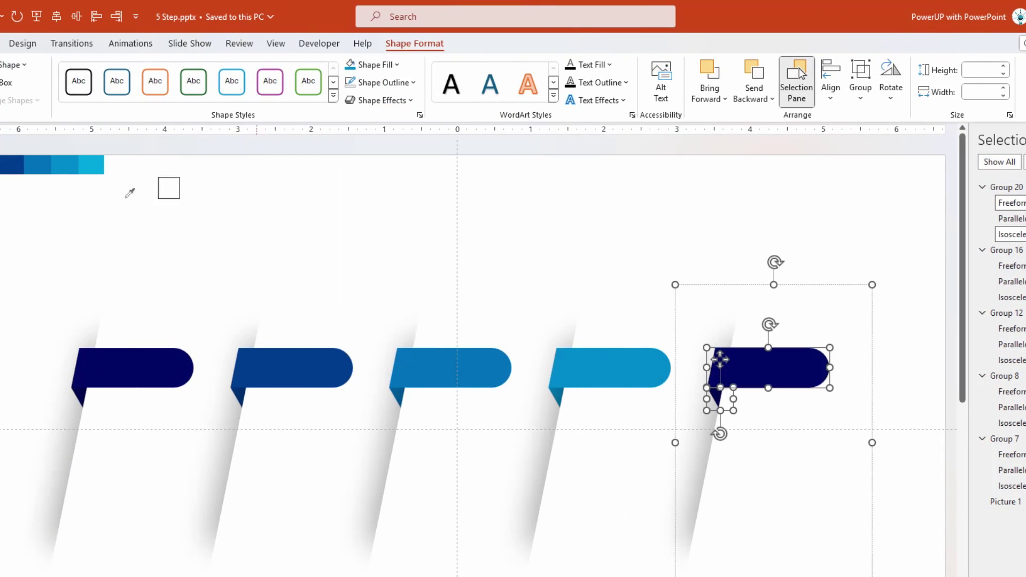
{"action": "left_click", "coordinate": [90, 166]}
Delete the colour strip picture from the slide
{"action": "left_click", "coordinate": [111, 193]}
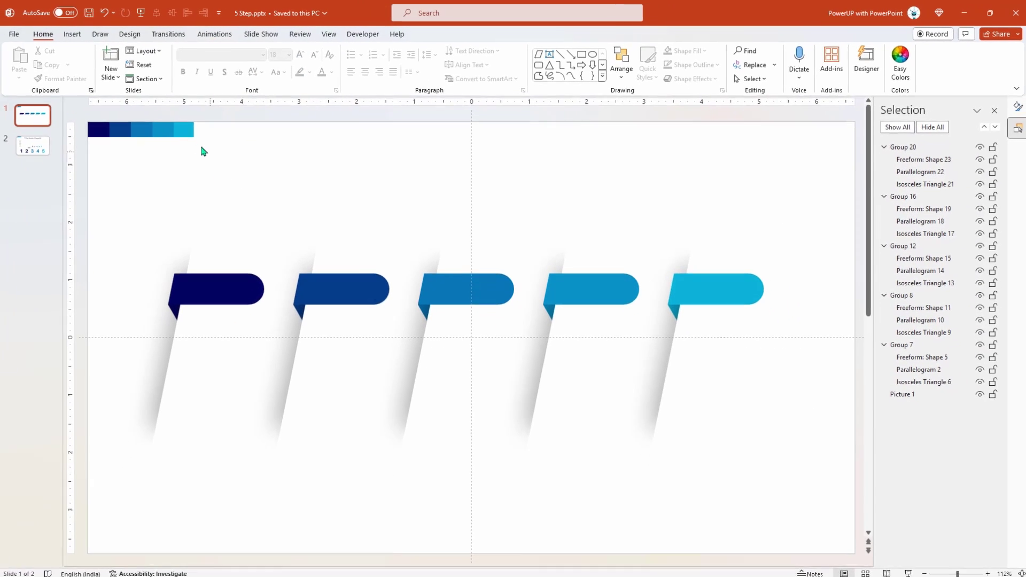
{"action": "left_click", "coordinate": [186, 134]}
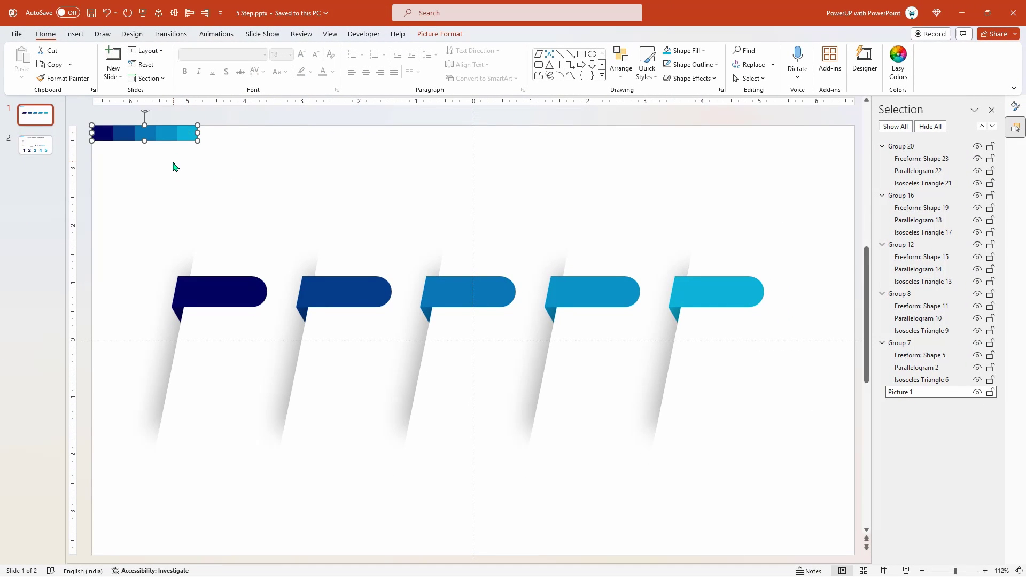
{"action": "key", "text": "Delete"}
Copy the large numbers 1–5 from slide 2 and paste them onto slide 1
{"action": "left_click", "coordinate": [29, 152]}
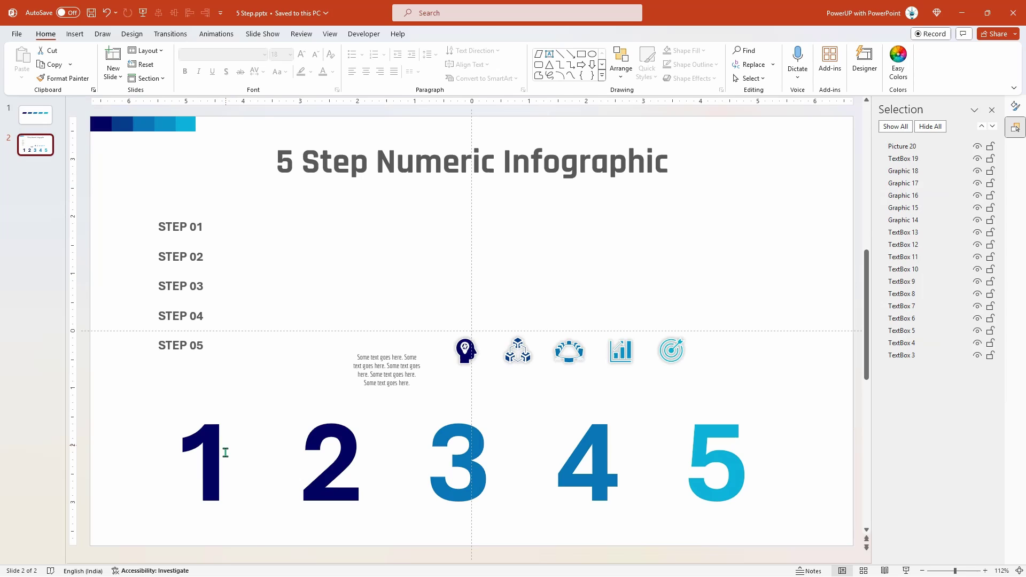
{"action": "left_click", "coordinate": [229, 473]}
{"action": "left_click", "coordinate": [348, 479], "text": "shift"}
{"action": "left_click", "coordinate": [463, 479], "text": "shift"}
{"action": "left_click", "coordinate": [588, 478], "text": "shift"}
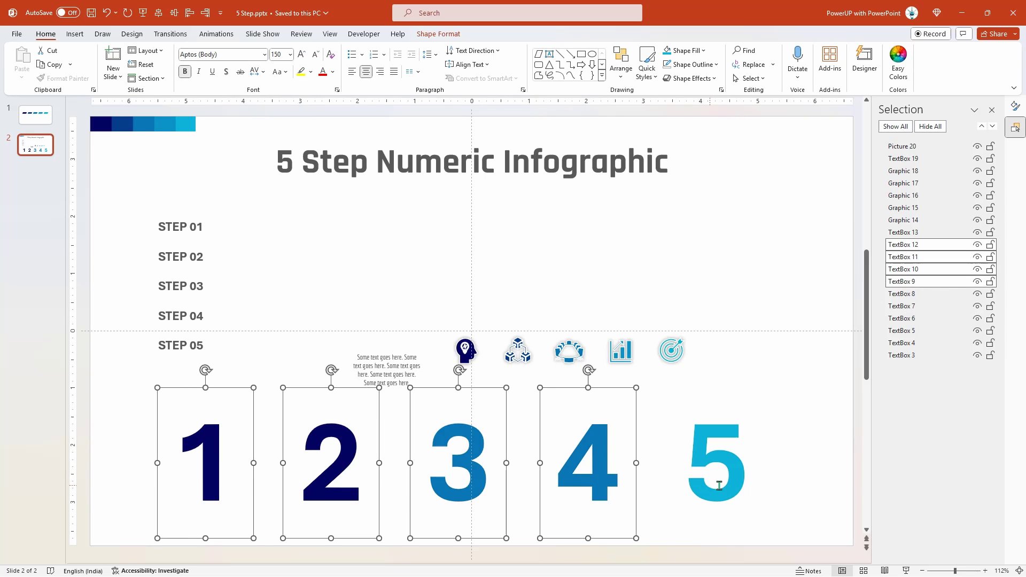
{"action": "left_click", "coordinate": [722, 485], "text": "shift"}
{"action": "key", "text": "ctrl+c"}
{"action": "left_click", "coordinate": [36, 114]}
{"action": "key", "text": "ctrl+v"}
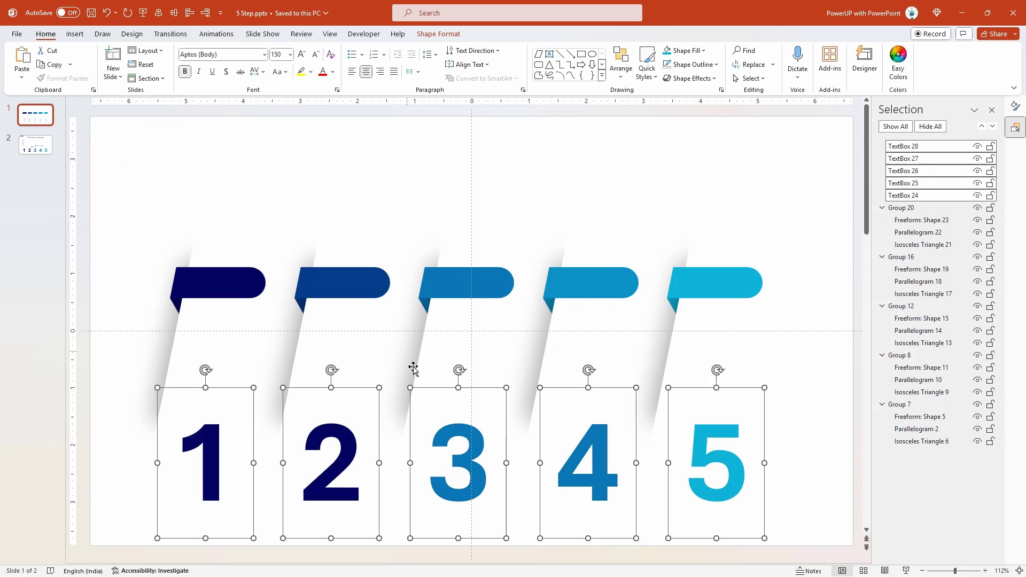
Position the numbers beneath their tabs and align their spacing
{"action": "left_click_drag", "start_coordinate": [494, 500], "coordinate": [487, 407]}
{"action": "left_click", "coordinate": [348, 422]}
{"action": "left_click_drag", "start_coordinate": [617, 391], "coordinate": [618, 412]}
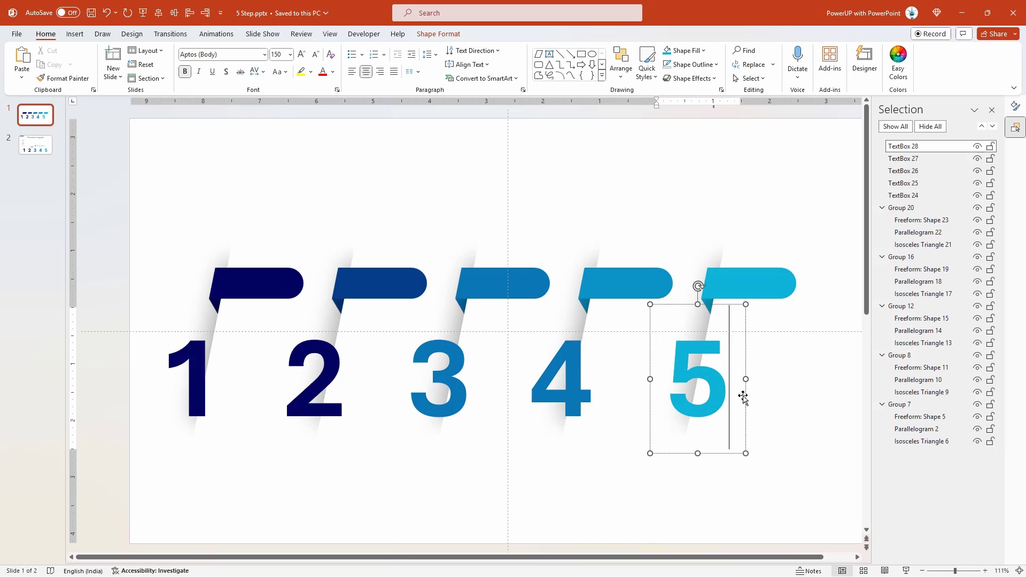
{"action": "left_click", "coordinate": [745, 394]}
{"action": "left_click", "coordinate": [239, 405]}
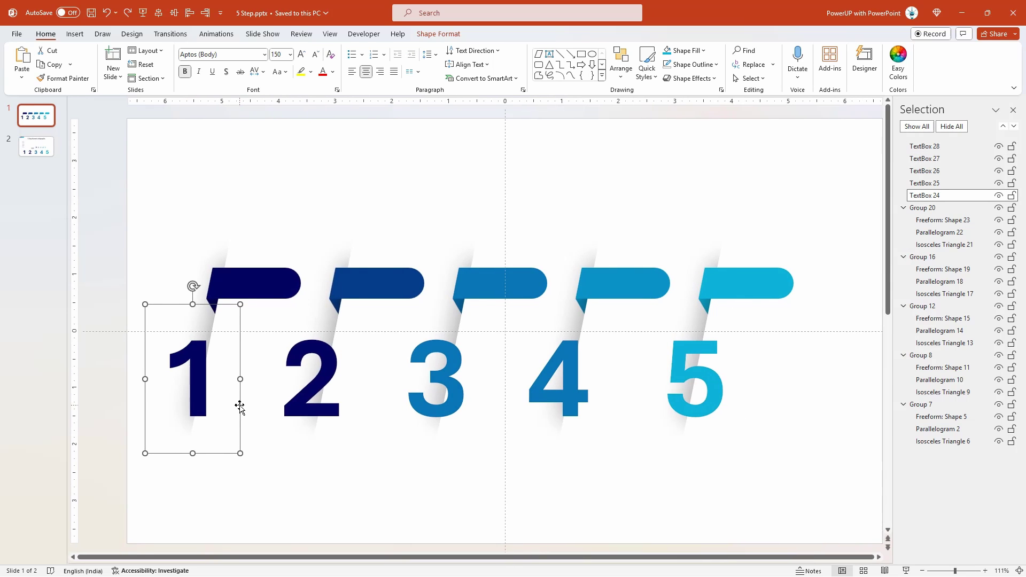
Send number 1 behind the first tab, then bring tabs 2–5 and numbers 3–5 to the front
{"action": "right_click", "coordinate": [239, 405]}
{"action": "left_click", "coordinate": [271, 240]}
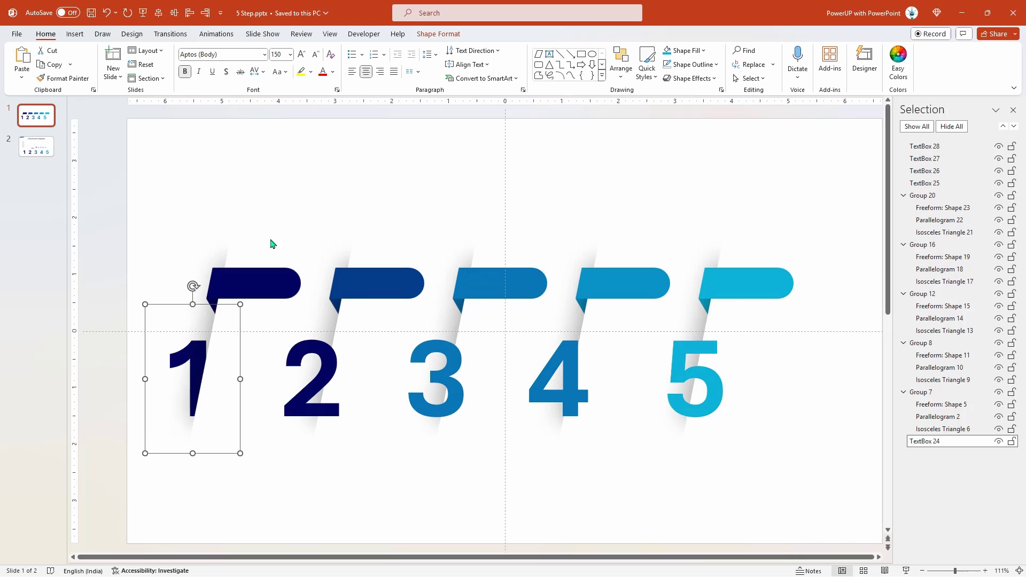
{"action": "left_click", "coordinate": [378, 286]}
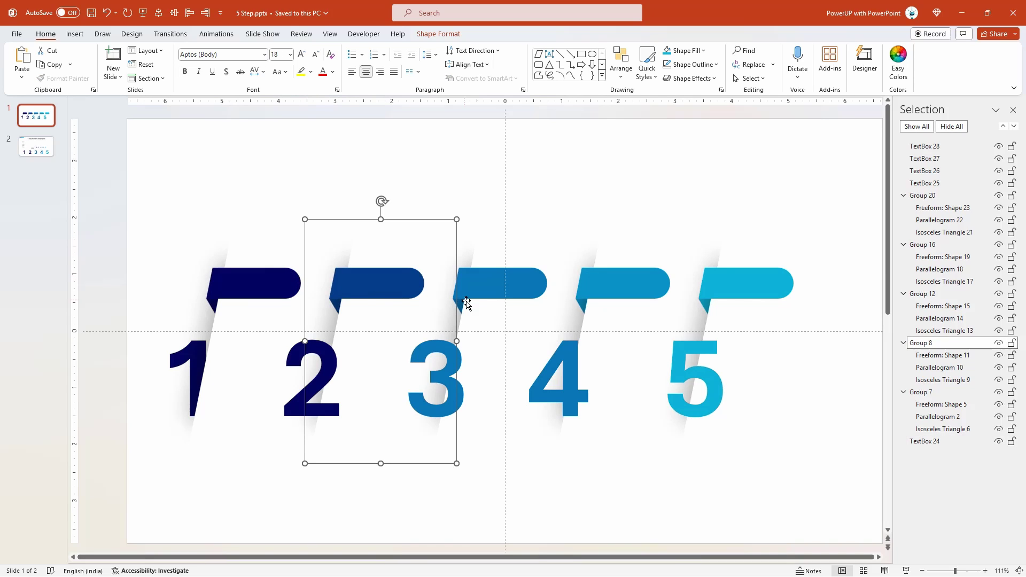
{"action": "left_click", "coordinate": [445, 354], "text": "shift"}
{"action": "left_click", "coordinate": [546, 371], "text": "shift"}
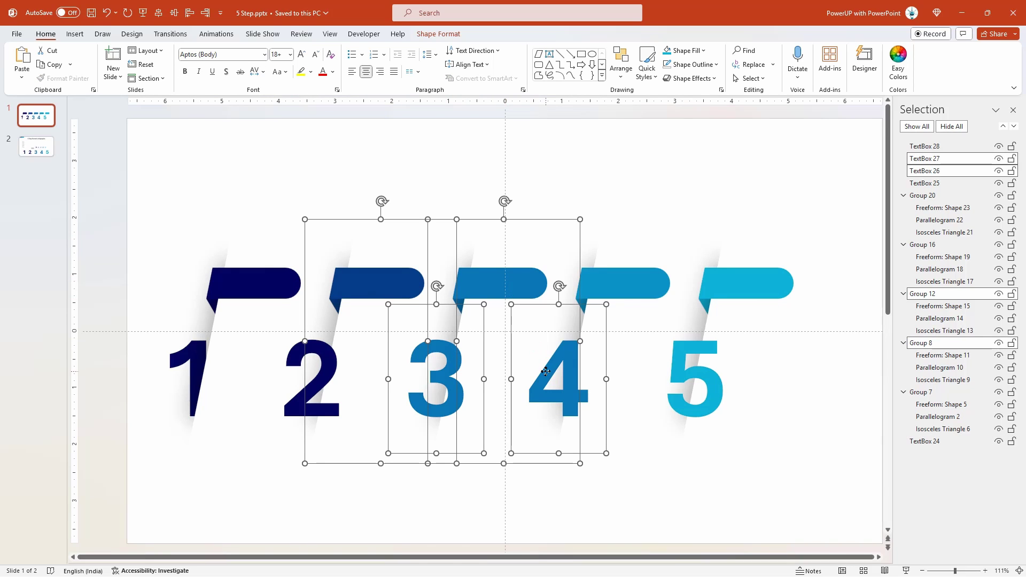
{"action": "left_click", "coordinate": [634, 316], "text": "shift"}
{"action": "left_click", "coordinate": [695, 374], "text": "shift"}
{"action": "left_click", "coordinate": [767, 296], "text": "shift"}
{"action": "right_click", "coordinate": [766, 297]}
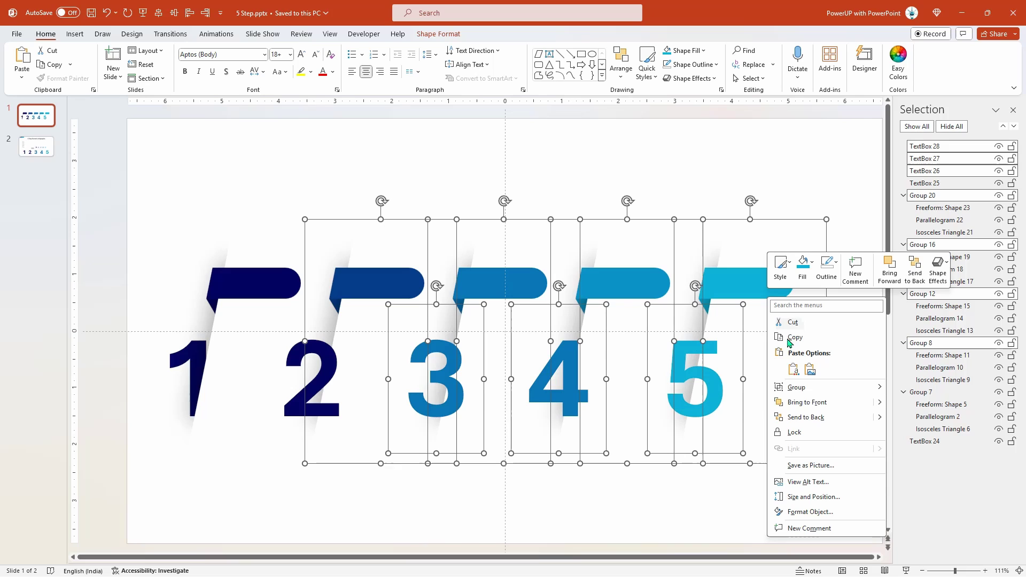
{"action": "left_click", "coordinate": [804, 404]}
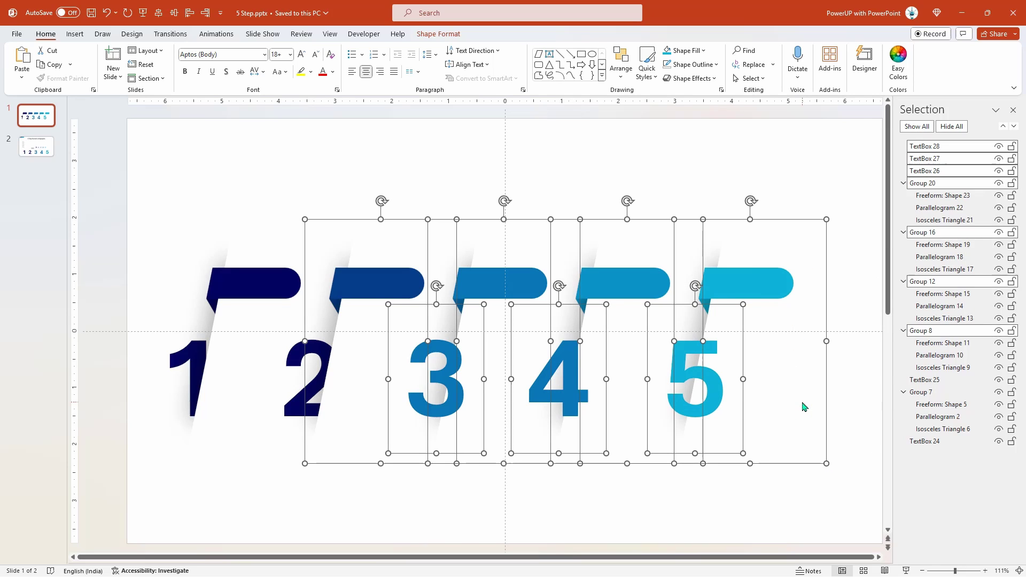
Bring the third, fourth and fifth tabs with numbers 4 and 5 to the front
{"action": "left_click", "coordinate": [509, 511]}
{"action": "left_click", "coordinate": [503, 339]}
{"action": "left_click", "coordinate": [551, 366], "text": "shift"}
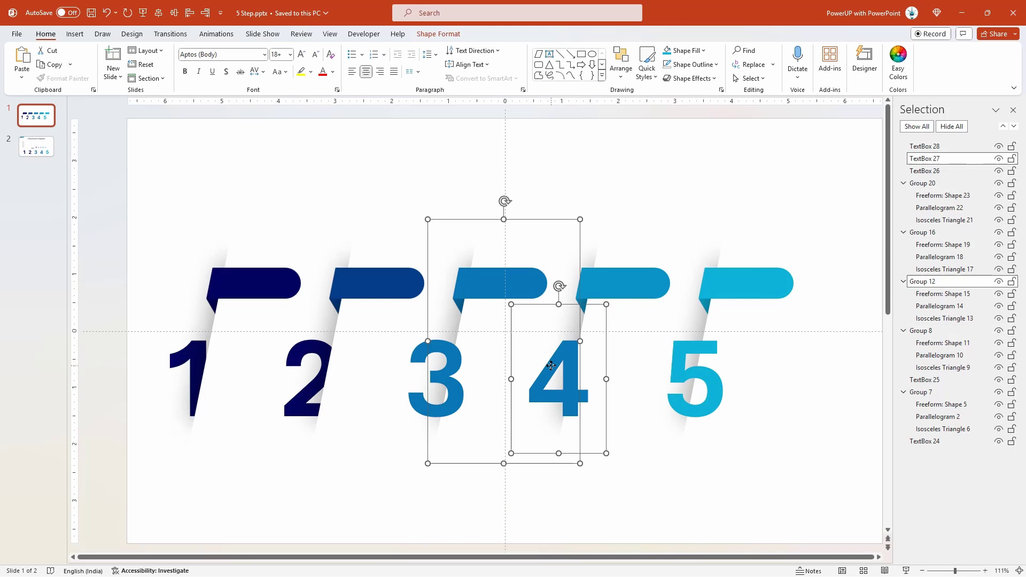
{"action": "left_click", "coordinate": [624, 334], "text": "shift"}
{"action": "left_click", "coordinate": [740, 337], "text": "shift"}
{"action": "left_click", "coordinate": [758, 320], "text": "shift"}
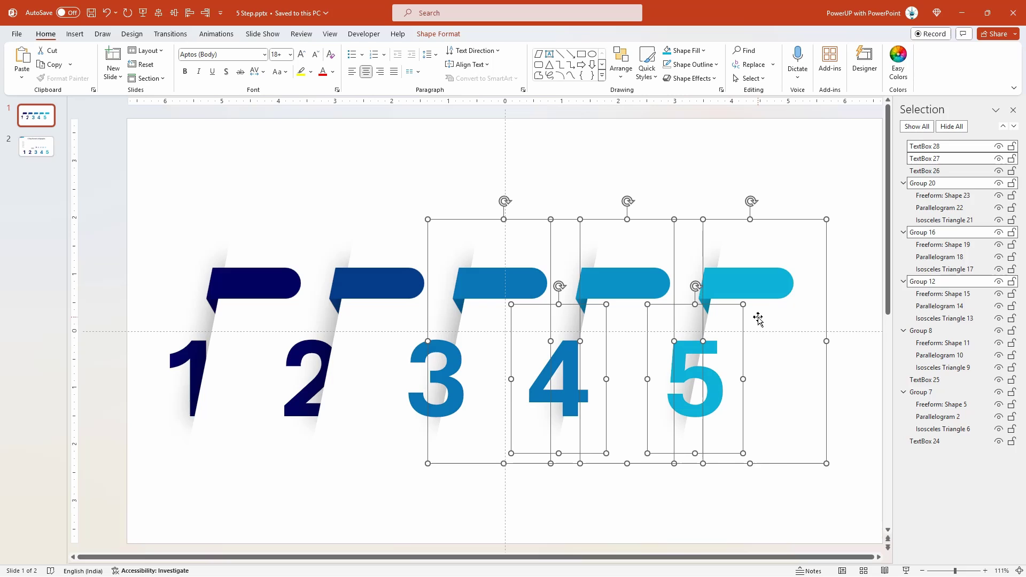
{"action": "right_click", "coordinate": [759, 320]}
{"action": "left_click", "coordinate": [794, 424]}
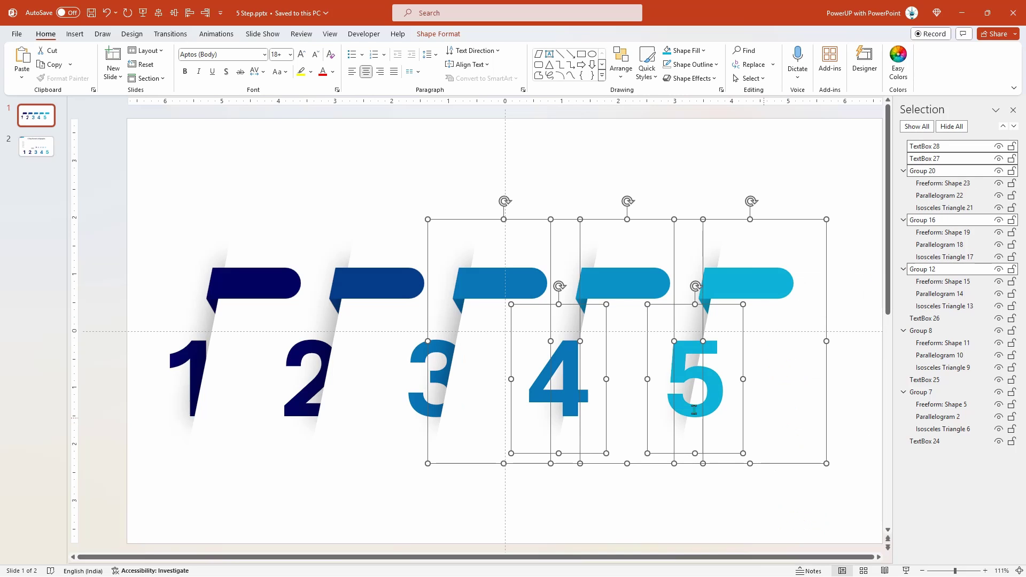
Bring the fourth tab, number 5 and the fifth tab to the front, then the fifth tab alone
{"action": "left_click", "coordinate": [558, 489]}
{"action": "left_click", "coordinate": [626, 328]}
{"action": "left_click", "coordinate": [678, 347], "text": "shift"}
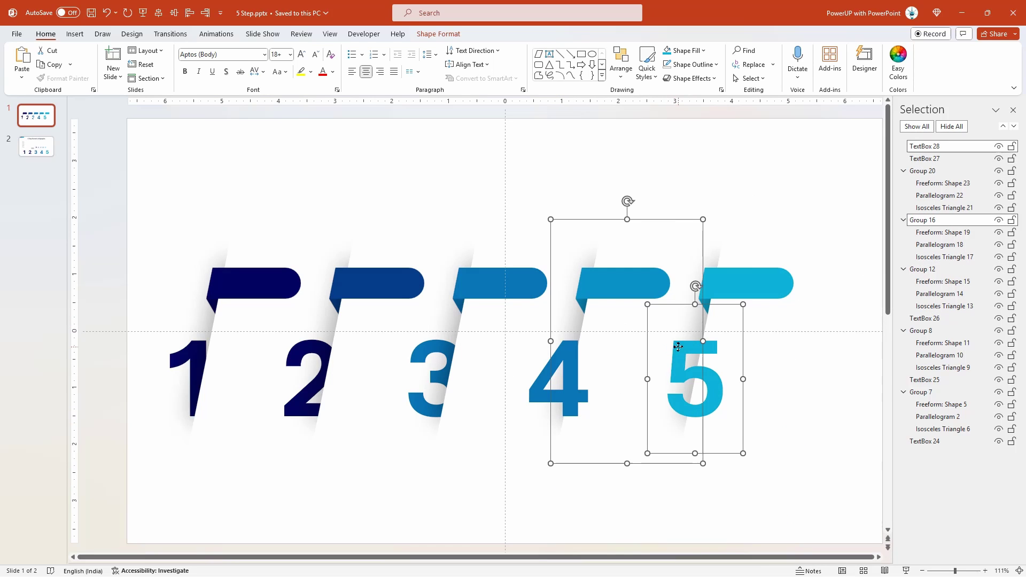
{"action": "left_click", "coordinate": [767, 326], "text": "shift"}
{"action": "right_click", "coordinate": [767, 325]}
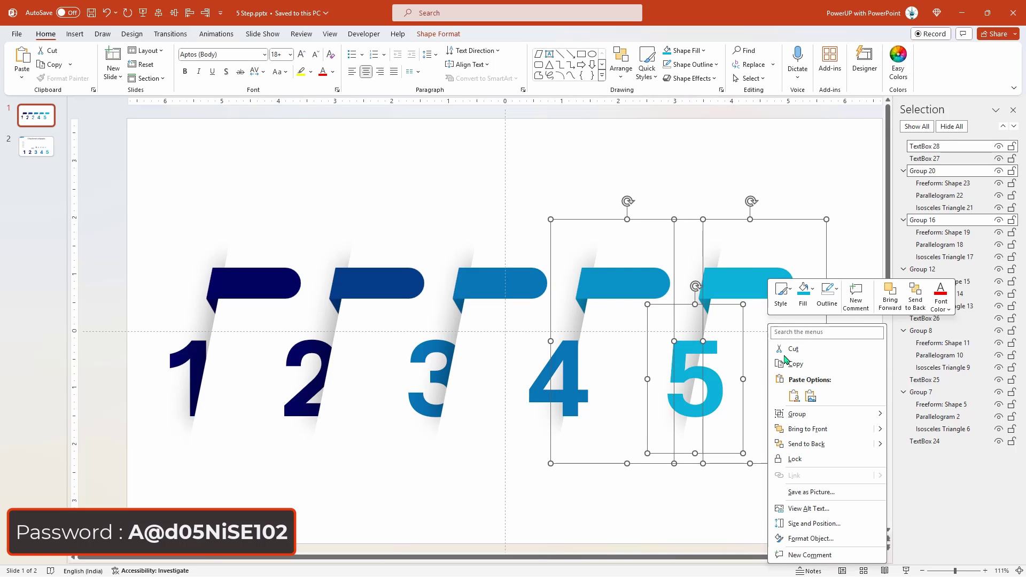
{"action": "left_click", "coordinate": [807, 429]}
{"action": "key", "text": "Escape"}
{"action": "left_click", "coordinate": [764, 330]}
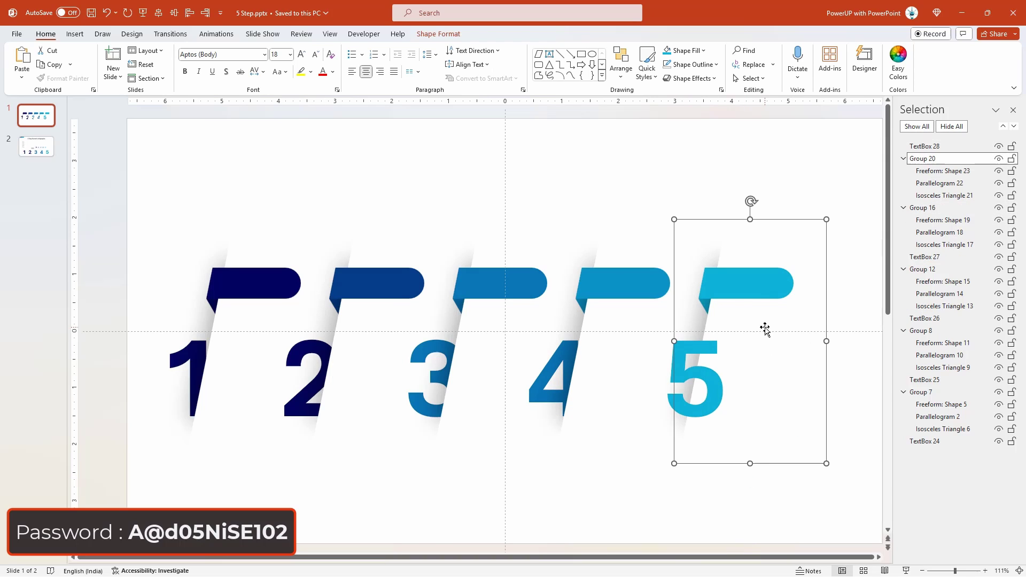
{"action": "right_click", "coordinate": [765, 330]}
{"action": "left_click", "coordinate": [804, 433]}
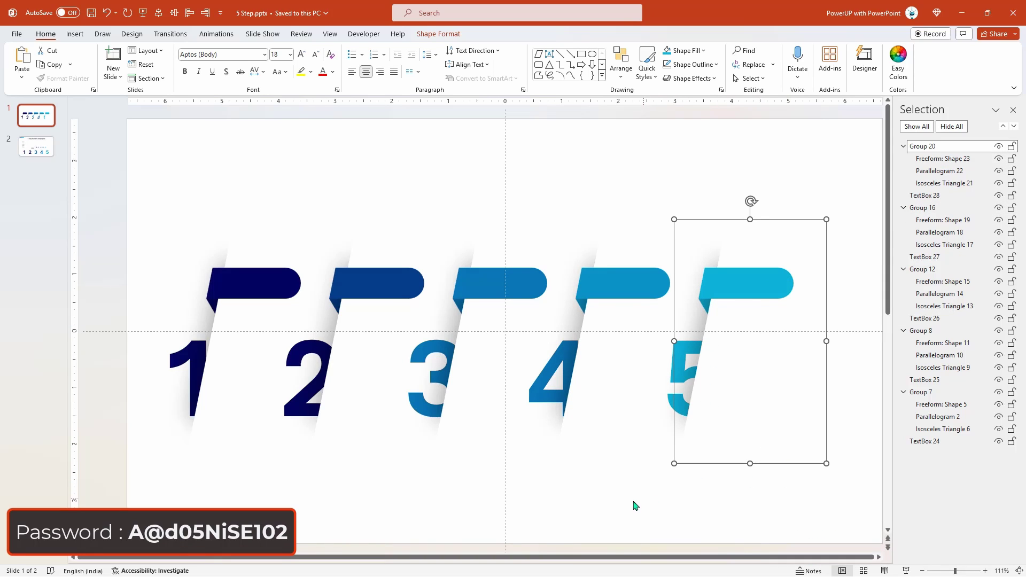
Ungroup all five blue tab groups into separate shapes
{"action": "left_click", "coordinate": [546, 464]}
{"action": "left_click", "coordinate": [245, 353]}
{"action": "left_click", "coordinate": [348, 337], "text": "shift"}
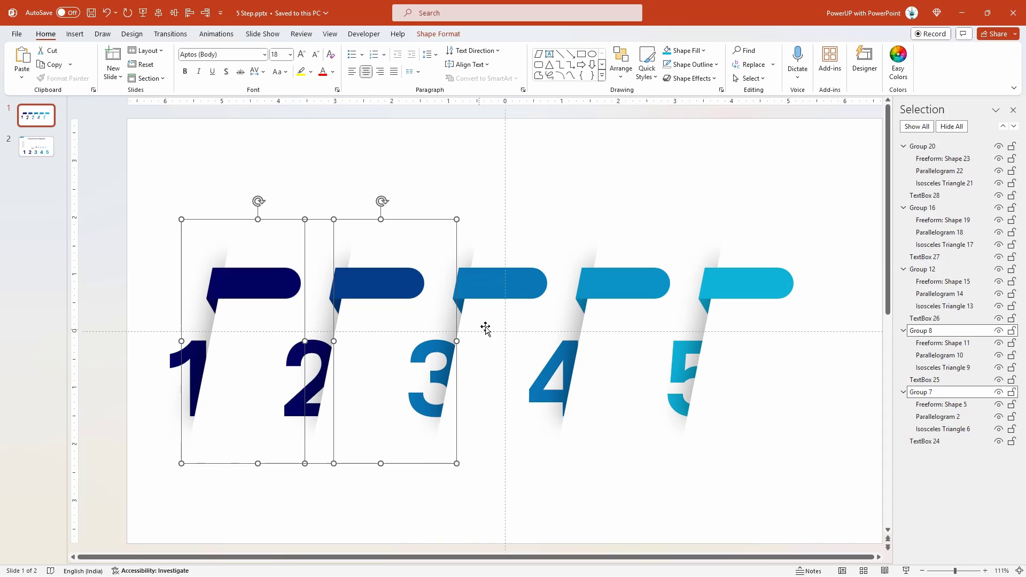
{"action": "left_click", "coordinate": [486, 328], "text": "shift"}
{"action": "left_click", "coordinate": [623, 335], "text": "shift"}
{"action": "left_click", "coordinate": [752, 335], "text": "shift"}
{"action": "right_click", "coordinate": [750, 329]}
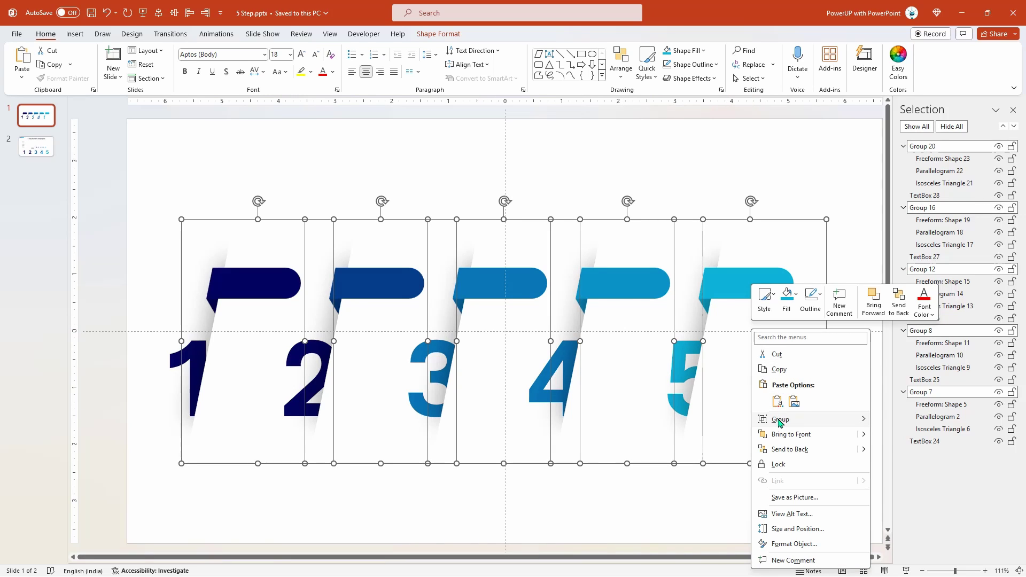
{"action": "mouse_move", "coordinate": [780, 421]}
{"action": "left_click", "coordinate": [896, 452]}
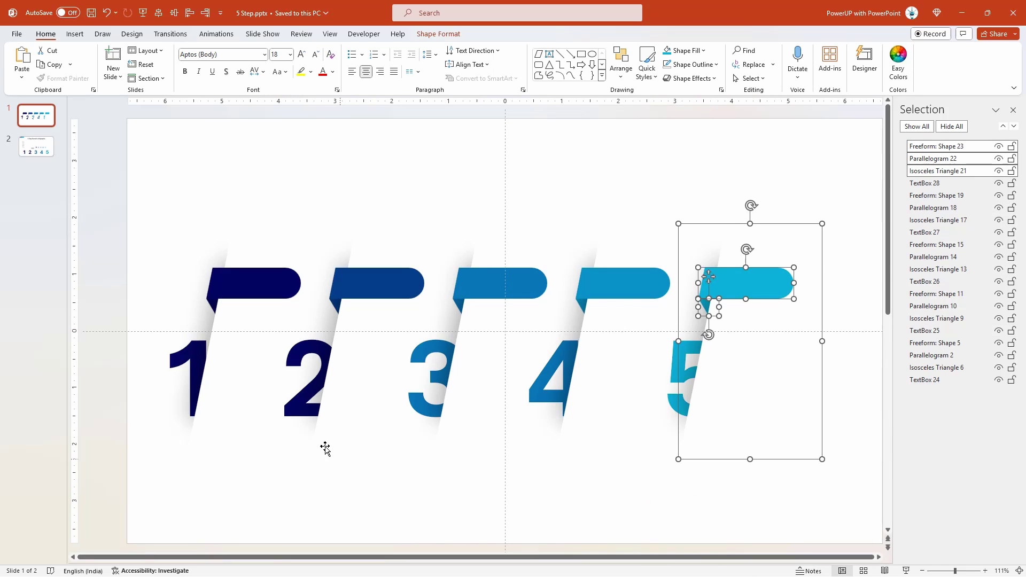
Select every infographic shape and shift the whole layout slightly right
{"action": "left_click", "coordinate": [114, 271]}
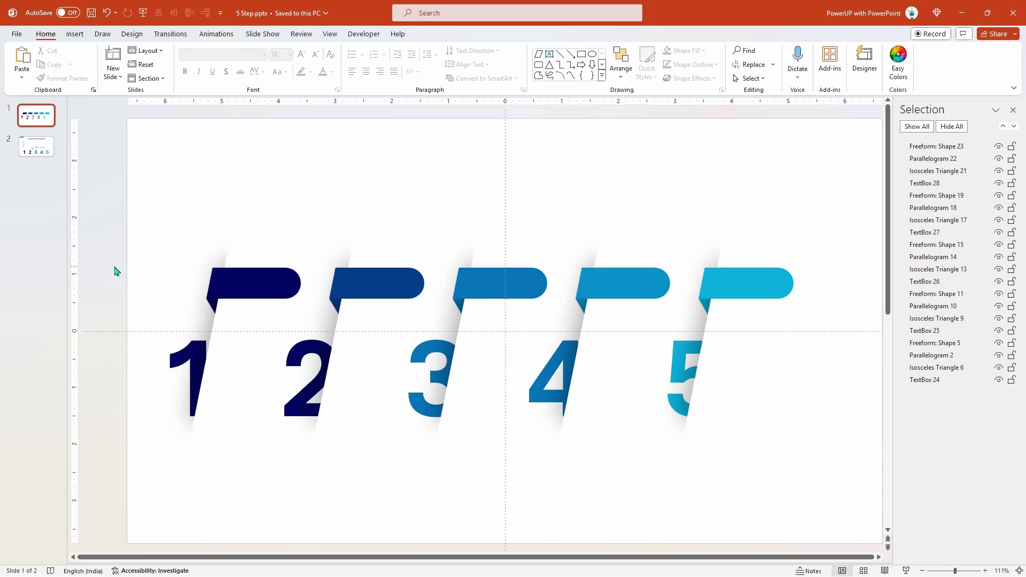
{"action": "left_click_drag", "start_coordinate": [103, 202], "coordinate": [765, 449]}
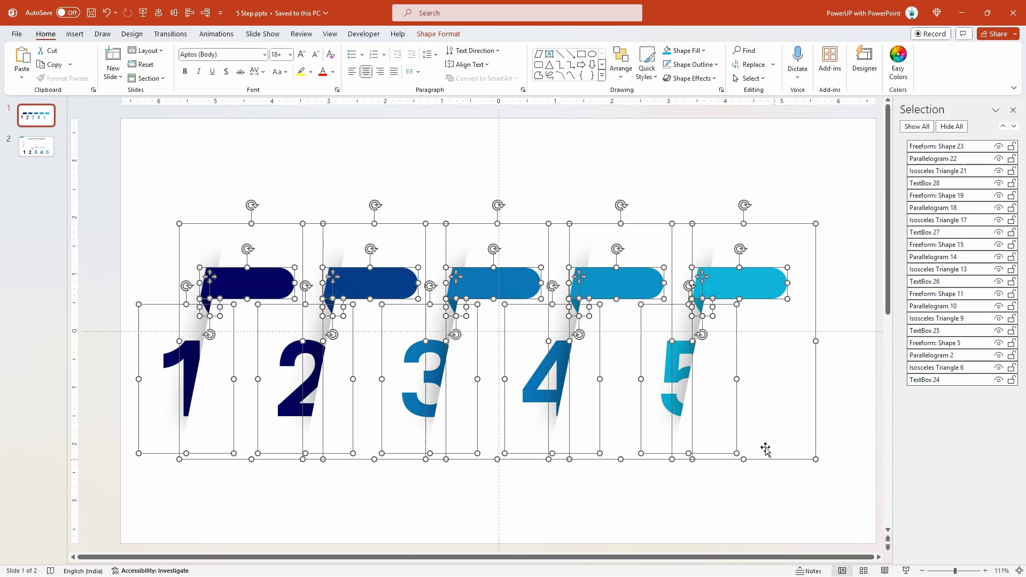
{"action": "left_click_drag", "start_coordinate": [737, 407], "coordinate": [747, 401]}
Copy the five STEP labels from slide 2 and paste them onto slide 1
{"action": "left_click", "coordinate": [95, 202]}
{"action": "left_click", "coordinate": [36, 153]}
{"action": "left_click_drag", "start_coordinate": [155, 203], "coordinate": [241, 353]}
{"action": "key", "text": "ctrl+c"}
{"action": "left_click", "coordinate": [36, 115]}
{"action": "key", "text": "ctrl+v"}
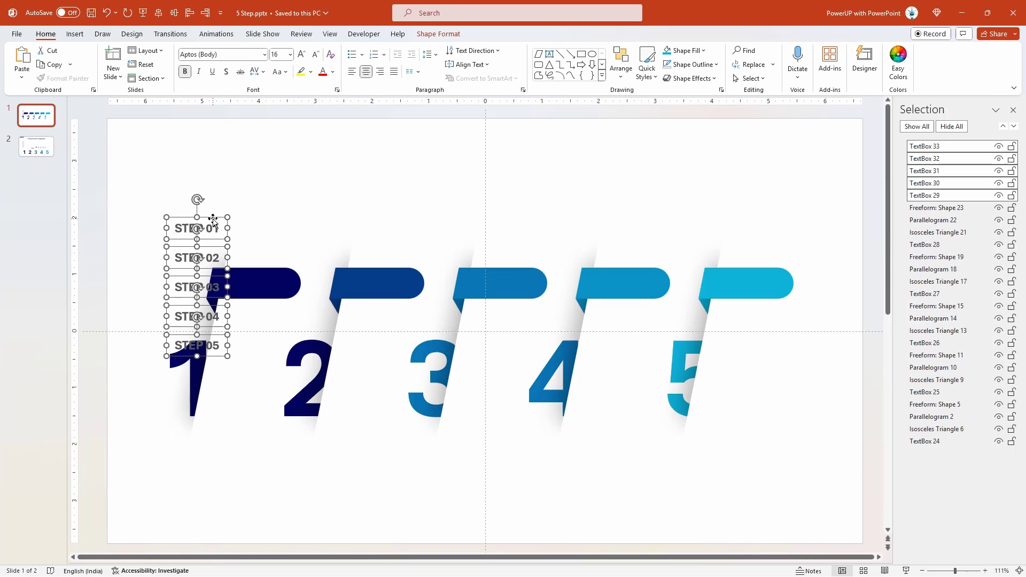
Place the STEP 01 through STEP 05 labels on their matching tabs
{"action": "left_click", "coordinate": [374, 187]}
{"action": "left_click_drag", "start_coordinate": [169, 165], "coordinate": [253, 283]}
{"action": "left_click_drag", "start_coordinate": [189, 205], "coordinate": [402, 294]}
{"action": "left_click_drag", "start_coordinate": [170, 223], "coordinate": [502, 281]}
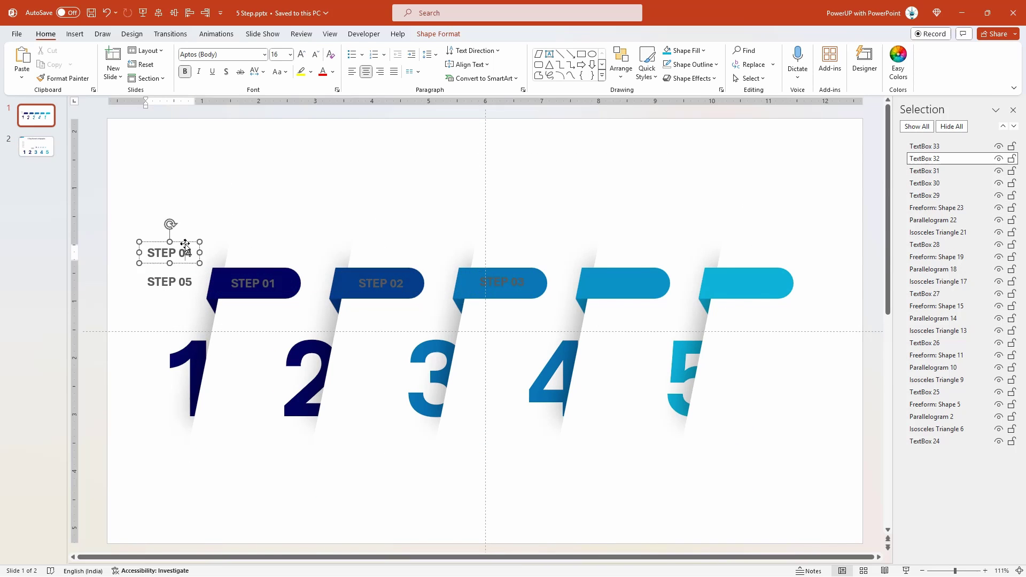
{"action": "left_click_drag", "start_coordinate": [170, 253], "coordinate": [623, 283]}
{"action": "left_click_drag", "start_coordinate": [170, 282], "coordinate": [746, 283]}
{"action": "left_click", "coordinate": [622, 284], "text": "shift"}
{"action": "left_click", "coordinate": [502, 281], "text": "shift"}
{"action": "left_click", "coordinate": [204, 167]}
Copy the five icons from slide 2 and place head, cubes, handshake, chart, target beside numbers 1–5
{"action": "left_click", "coordinate": [37, 146]}
{"action": "left_click_drag", "start_coordinate": [435, 283], "coordinate": [732, 390]}
{"action": "key", "text": "ctrl+c"}
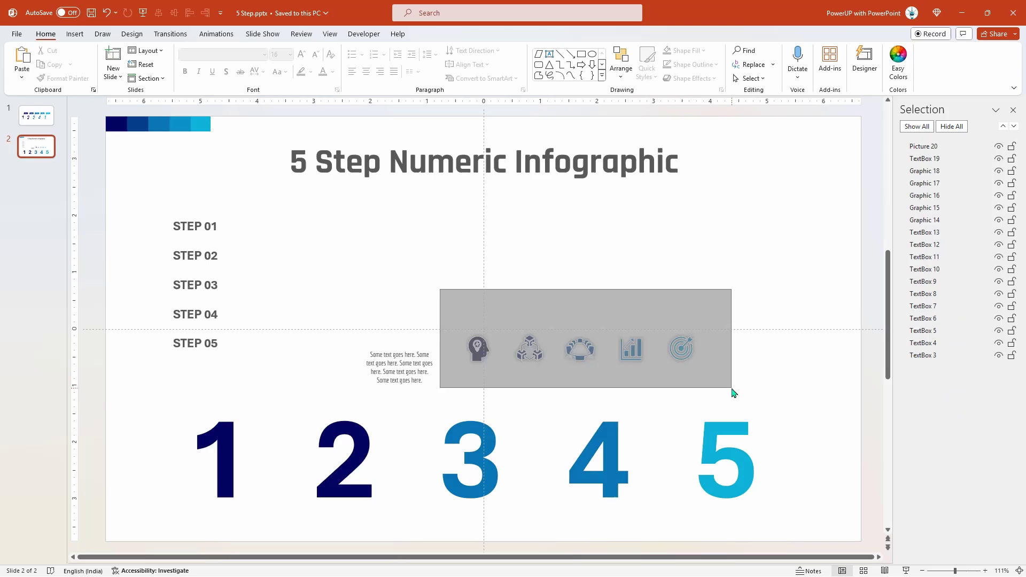
{"action": "left_click", "coordinate": [36, 115]}
{"action": "key", "text": "ctrl+v"}
{"action": "left_click_drag", "start_coordinate": [446, 292], "coordinate": [238, 399]}
{"action": "left_click_drag", "start_coordinate": [391, 181], "coordinate": [367, 404]}
{"action": "left_click_drag", "start_coordinate": [442, 181], "coordinate": [492, 407]}
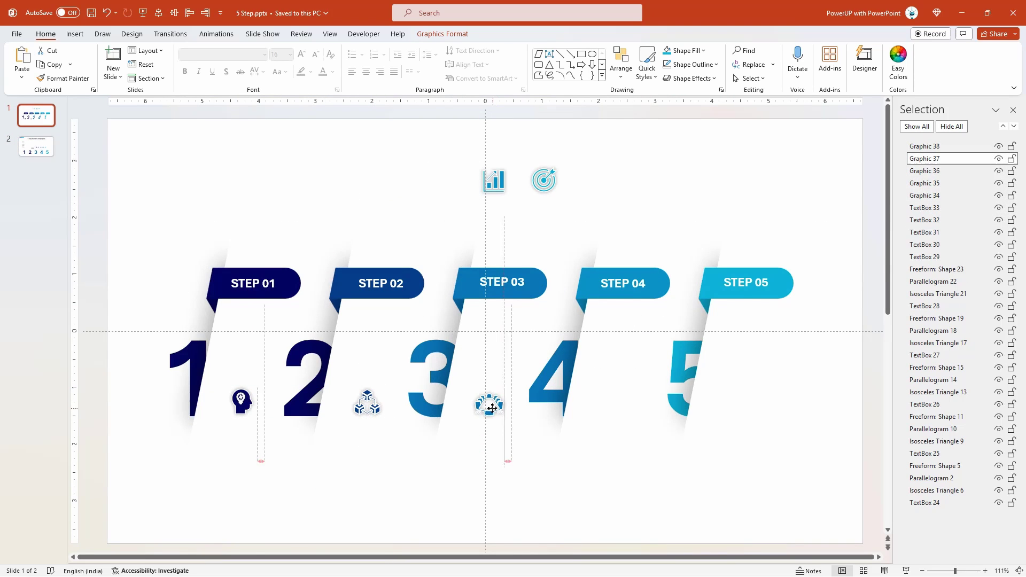
{"action": "left_click_drag", "start_coordinate": [492, 183], "coordinate": [608, 402]}
{"action": "left_click_drag", "start_coordinate": [544, 180], "coordinate": [722, 402]}
Copy the placeholder description text from slide 2 and place it beside number 1
{"action": "key", "text": "Page_Down"}
{"action": "left_click", "coordinate": [366, 371]}
{"action": "key", "text": "ctrl+c"}
{"action": "key", "text": "Page_Up"}
{"action": "key", "text": "ctrl+v"}
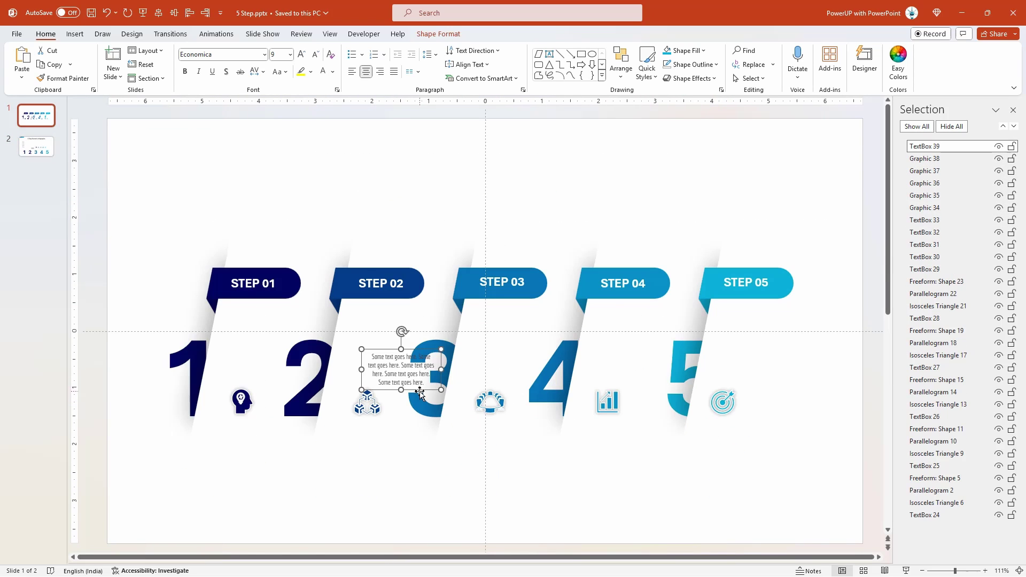
{"action": "left_click_drag", "start_coordinate": [396, 388], "coordinate": [268, 377]}
Nudge the icons up, duplicate the description for the other numbers, and fine-tune positions
{"action": "left_click_drag", "start_coordinate": [504, 513], "coordinate": [383, 454]}
{"action": "key", "text": "Up"}
{"action": "key", "text": "Up"}
{"action": "key", "text": "Up"}
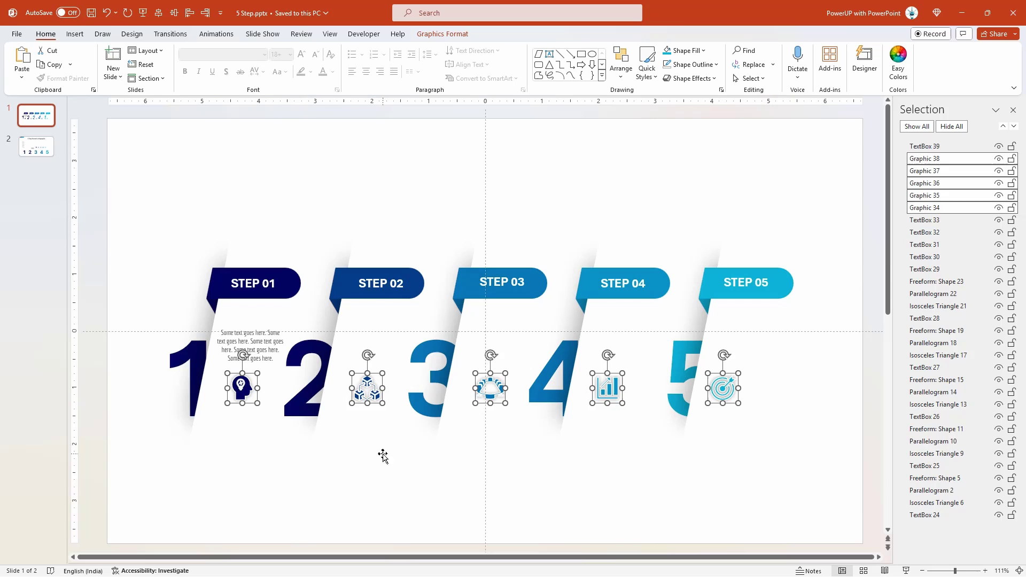
{"action": "left_click_drag", "start_coordinate": [269, 364], "coordinate": [396, 363]}
{"action": "key", "text": "ctrl+d"}
{"action": "key", "text": "ctrl+d"}
{"action": "key", "text": "ctrl+d"}
{"action": "left_click_drag", "start_coordinate": [722, 388], "coordinate": [735, 388]}
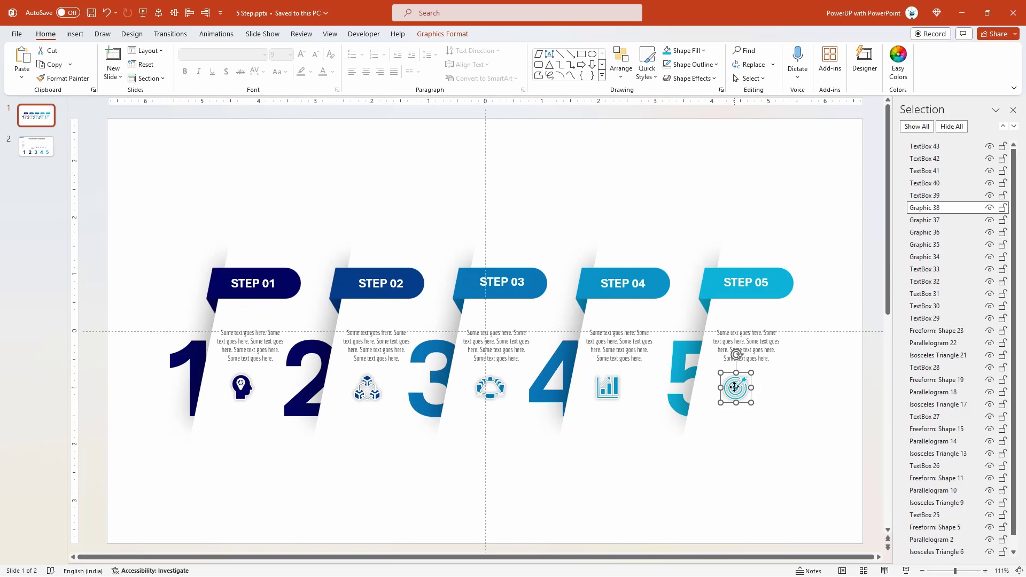
{"action": "left_click_drag", "start_coordinate": [608, 388], "coordinate": [616, 389]}
{"action": "left_click", "coordinate": [492, 397]}
{"action": "left_click_drag", "start_coordinate": [492, 397], "coordinate": [496, 397]}
{"action": "left_click_drag", "start_coordinate": [368, 393], "coordinate": [376, 393]}
Nudge the target icon right, then select the '5 Step Numeric Infographic' title on slide 2
{"action": "left_click_drag", "start_coordinate": [243, 393], "coordinate": [247, 392]}
{"action": "key", "text": "Page_Down"}
{"action": "left_click", "coordinate": [278, 166]}
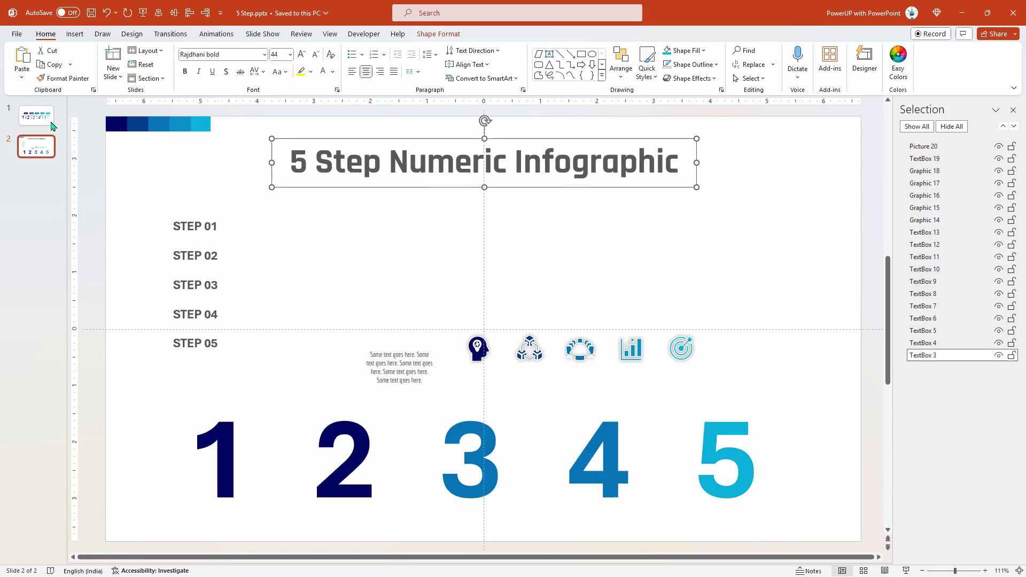